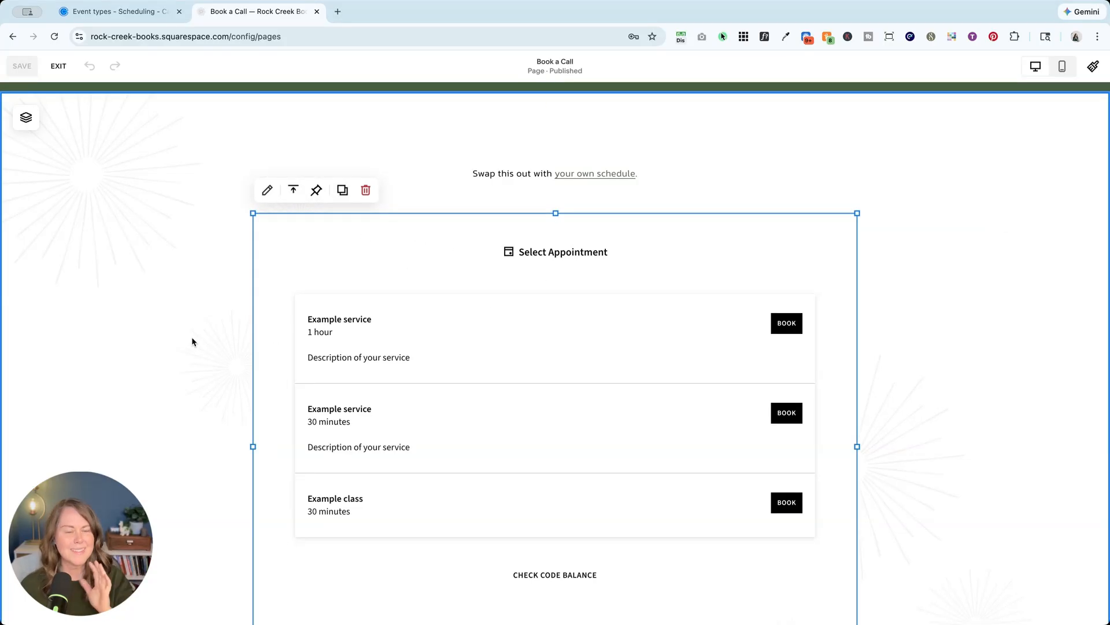
In Calendly, open the Discovery Call event type and show its actions menu.
click(145, 18)
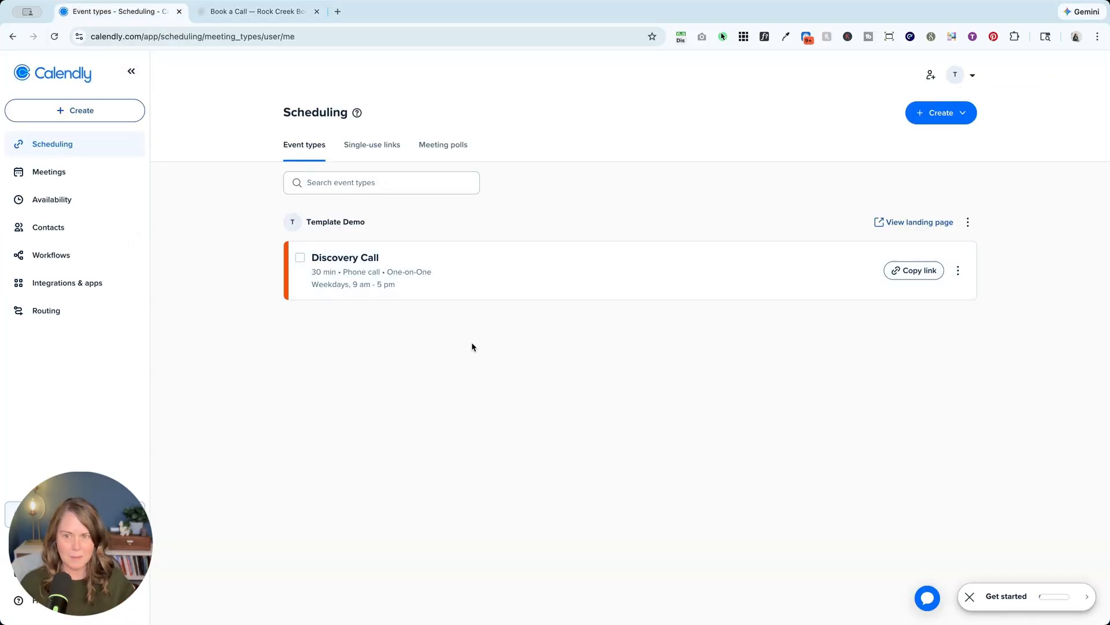
click(342, 283)
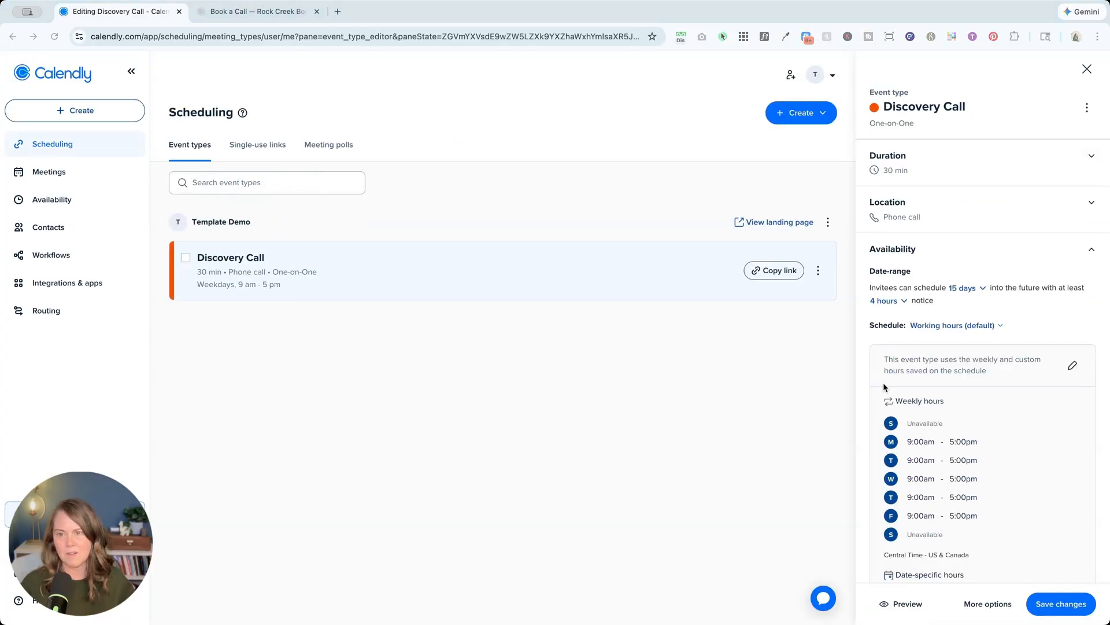
click(818, 271)
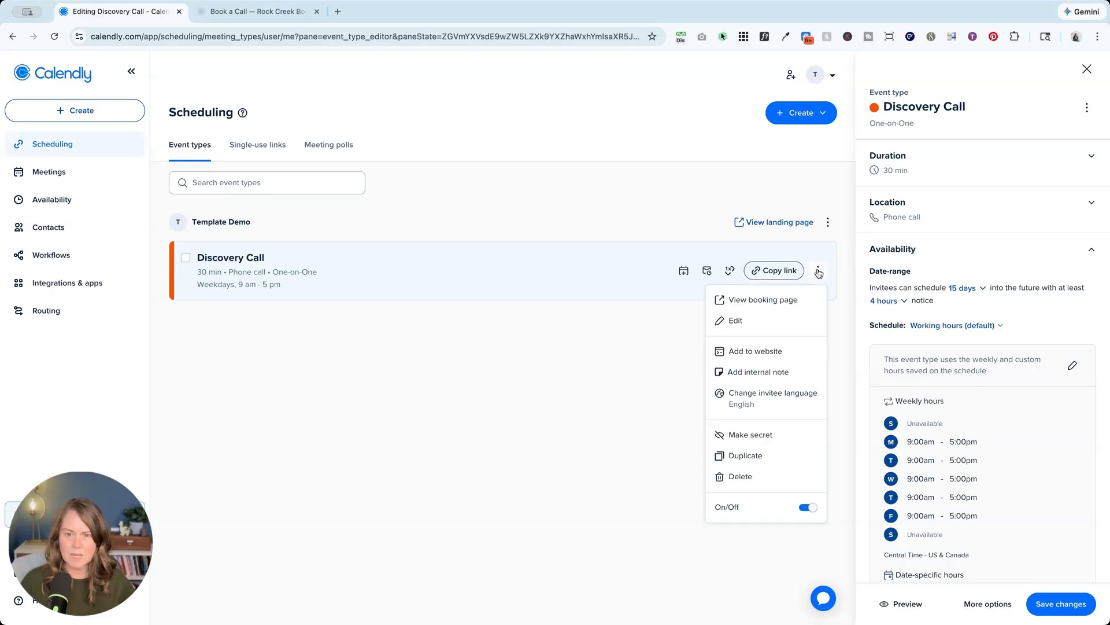
Add the Discovery Call event to a website using the Inline embed option.
click(763, 357)
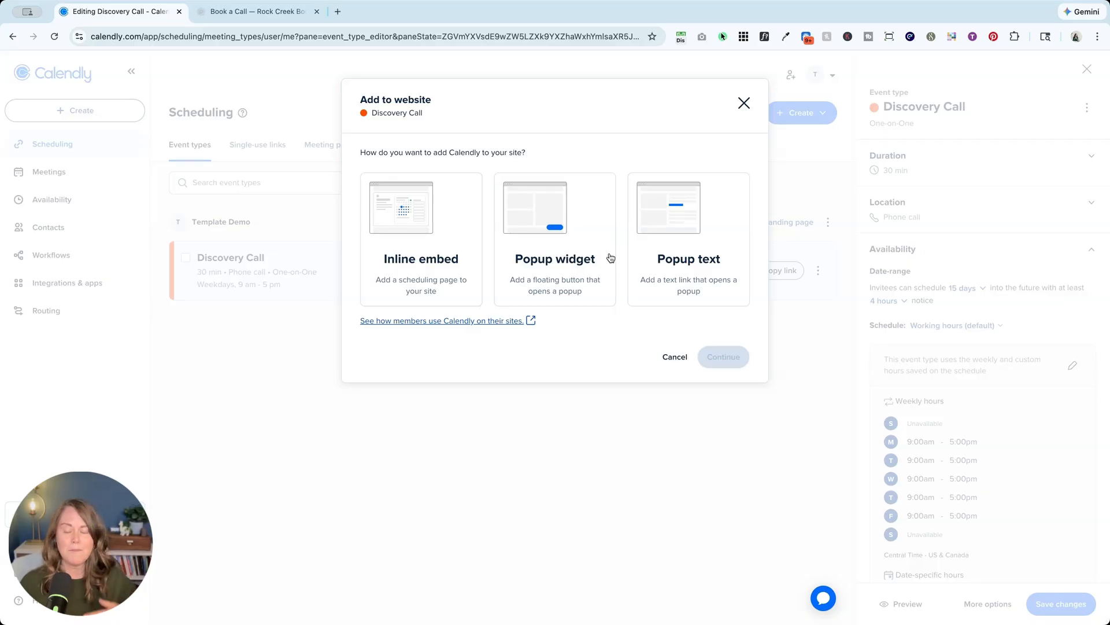
click(426, 247)
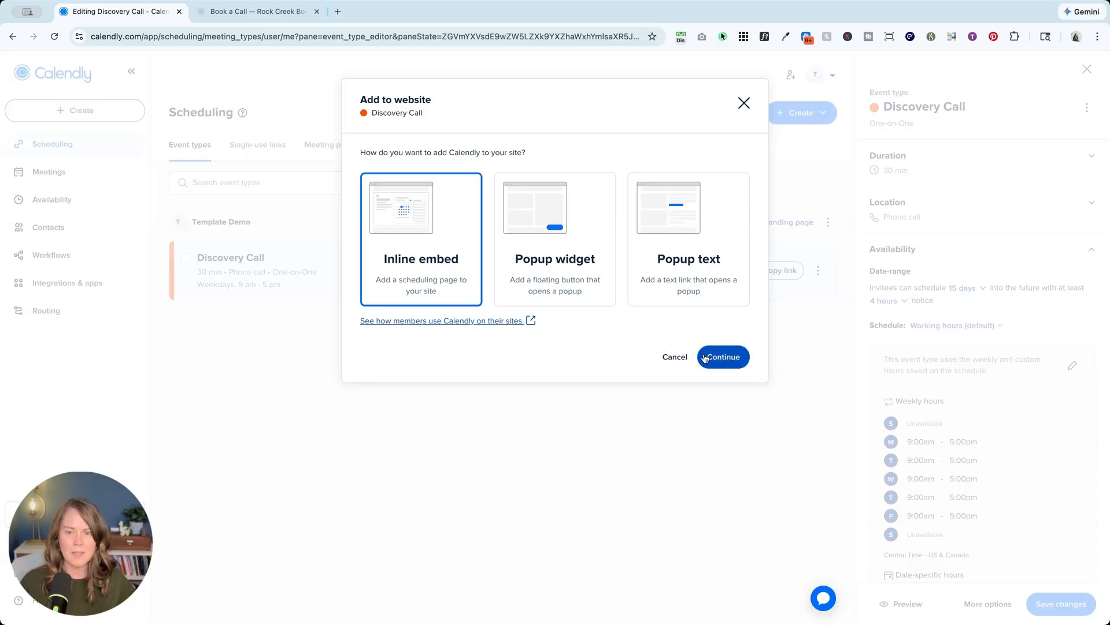
click(733, 356)
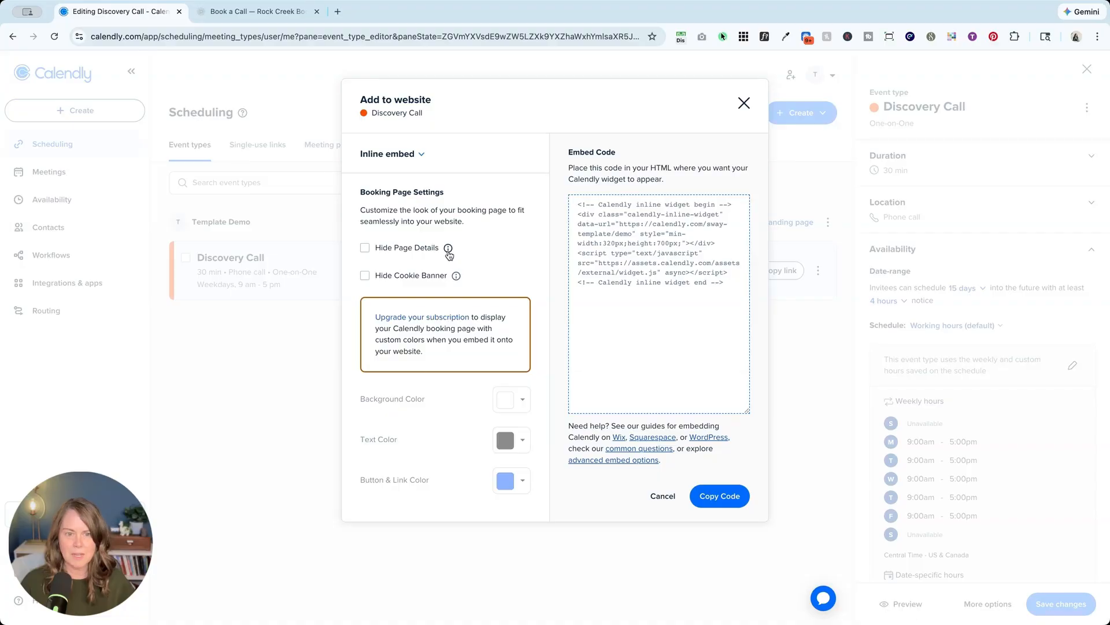
Copy the inline embed code with page details and cookie banner hidden, then return to Squarespace.
click(365, 248)
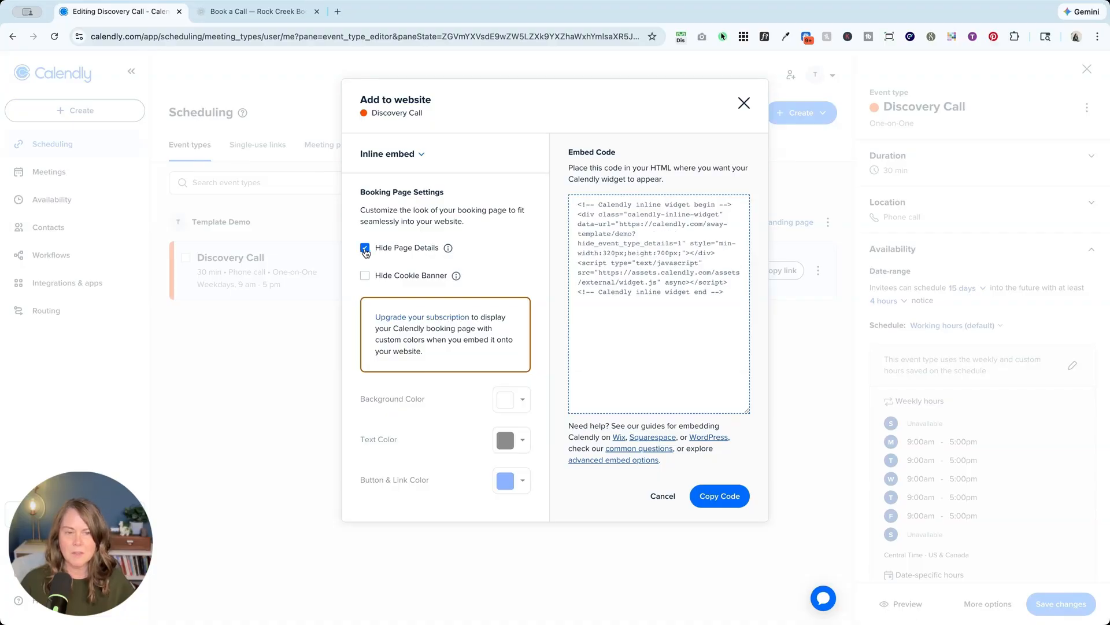
click(365, 276)
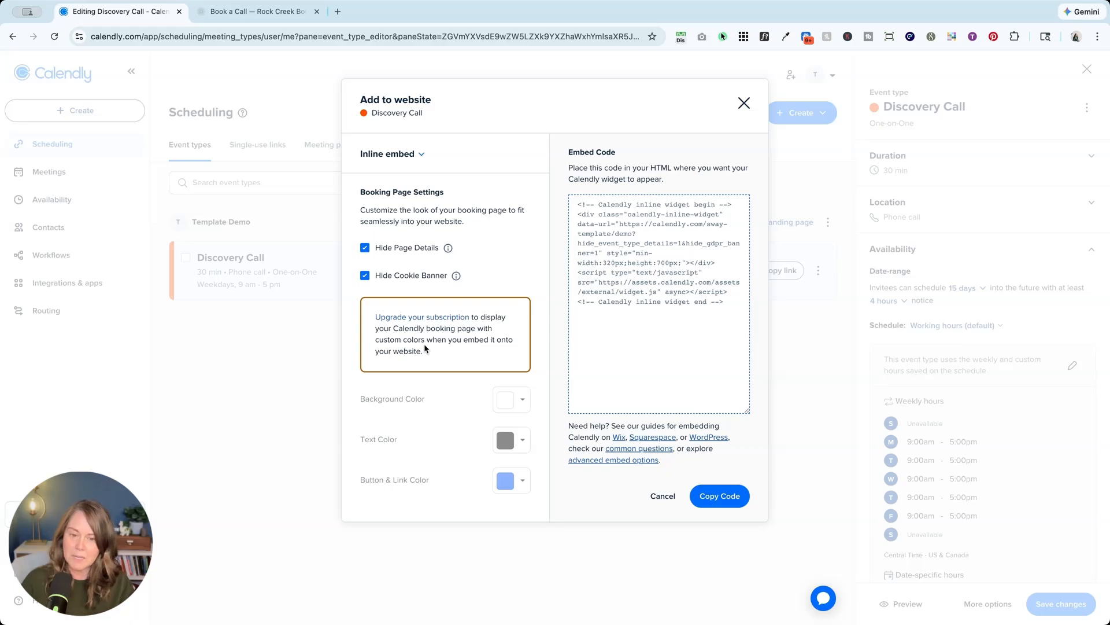
click(708, 344)
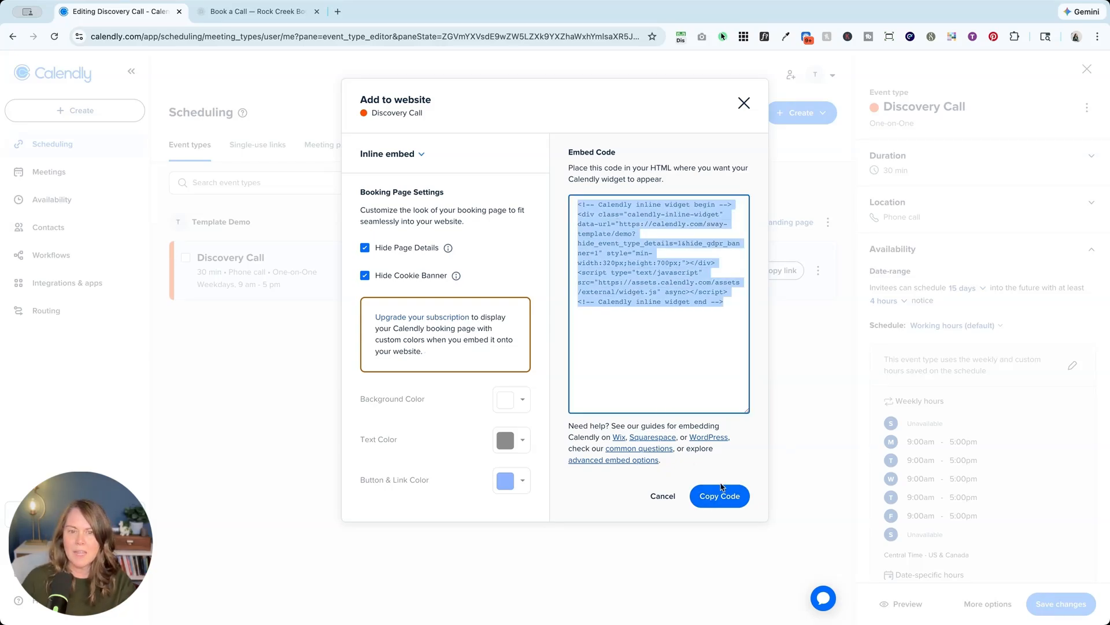
click(727, 511)
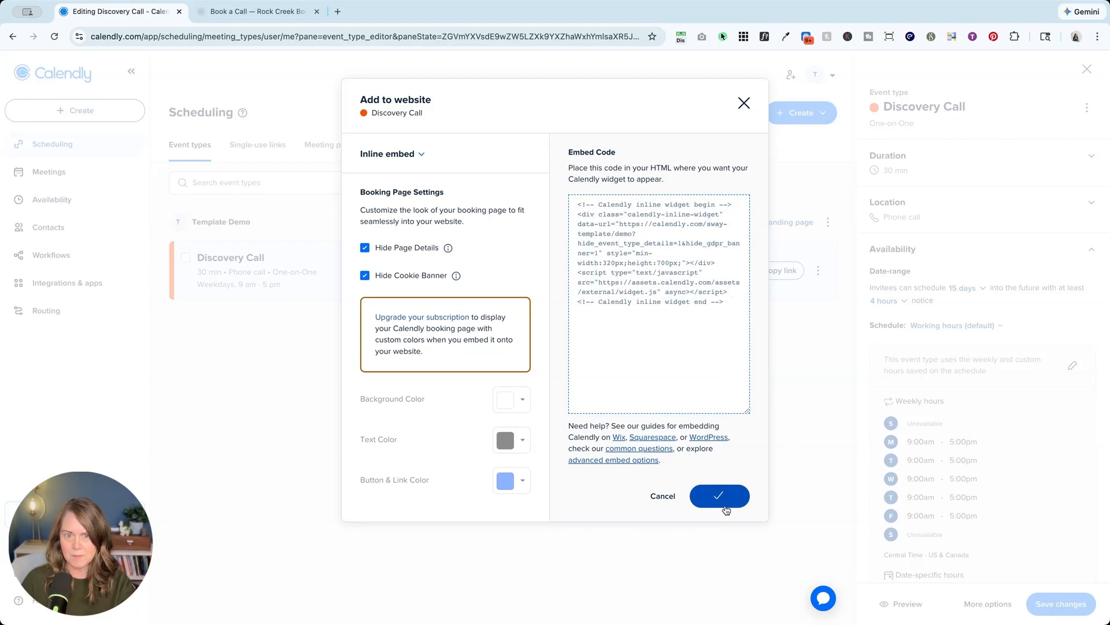
click(265, 11)
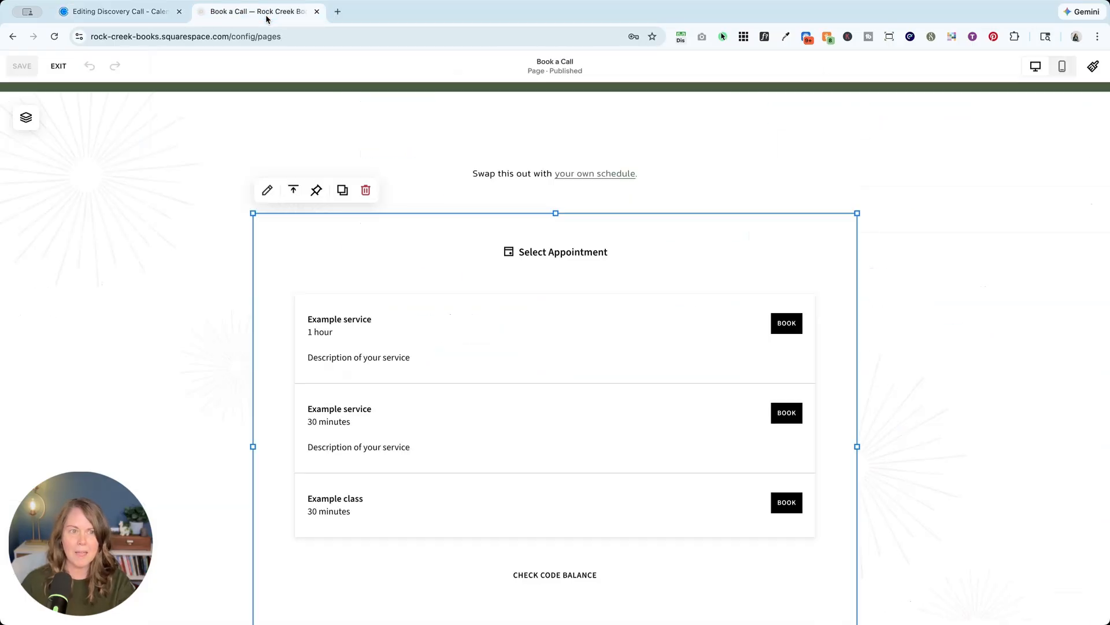
Delete the 'Swap this out with your own schedule.' text line and the sample scheduling block.
click(387, 148)
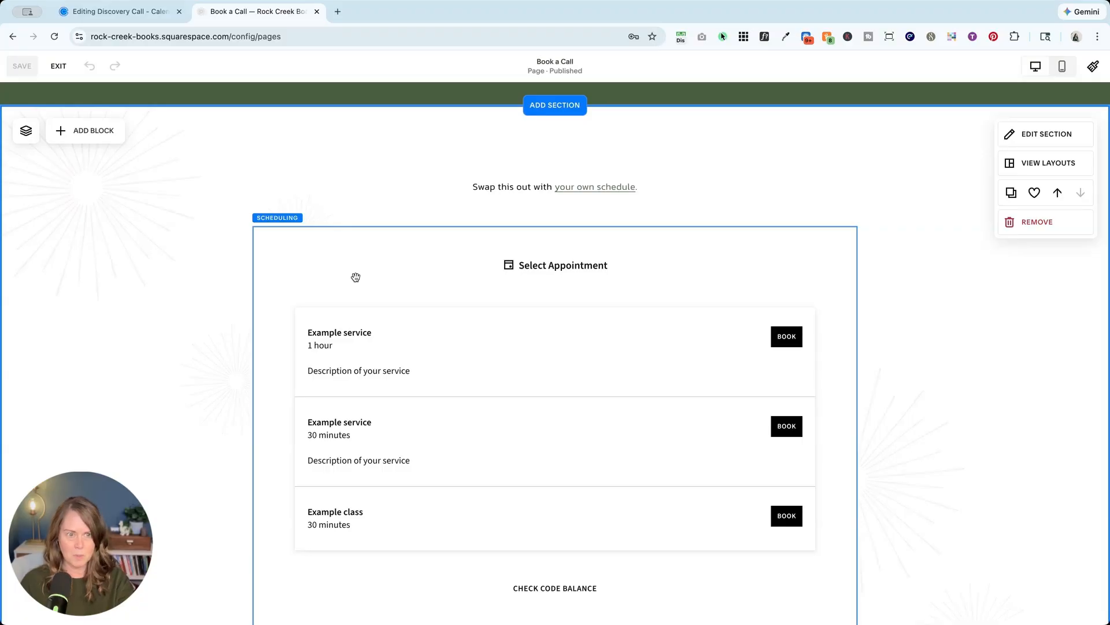
click(529, 260)
scroll(529, 260, up, 5)
scroll(362, 301, down, 3)
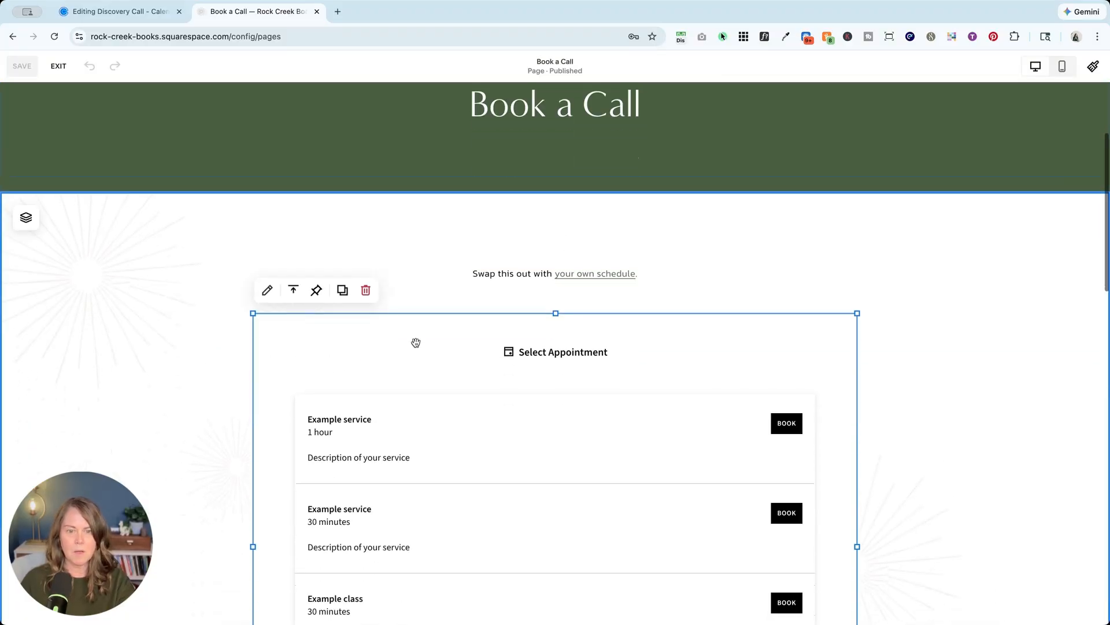
click(355, 227)
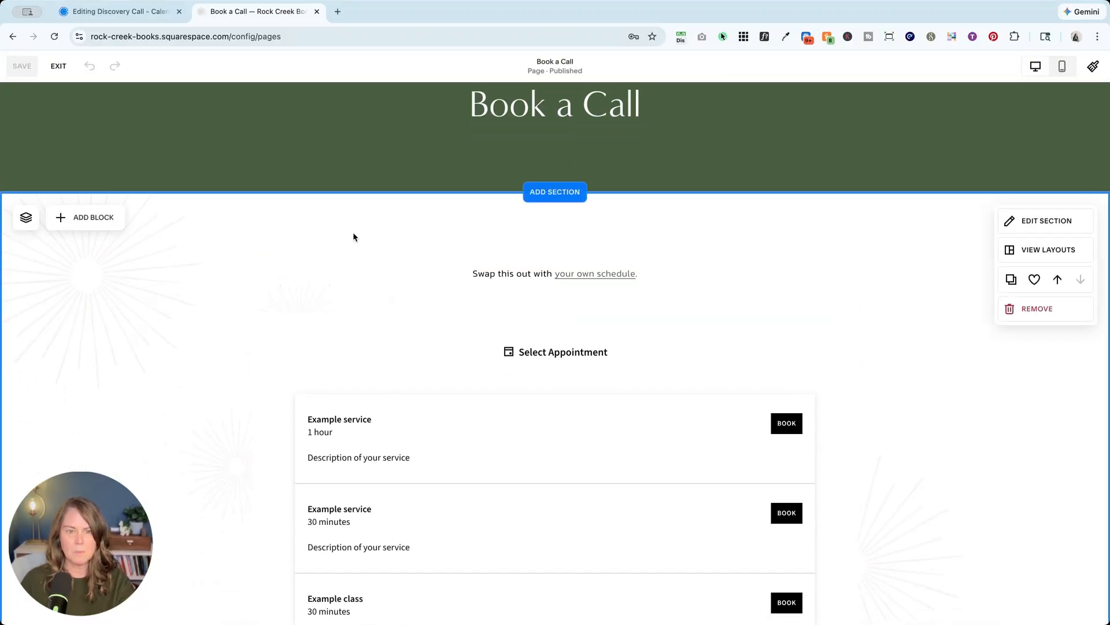
click(507, 270)
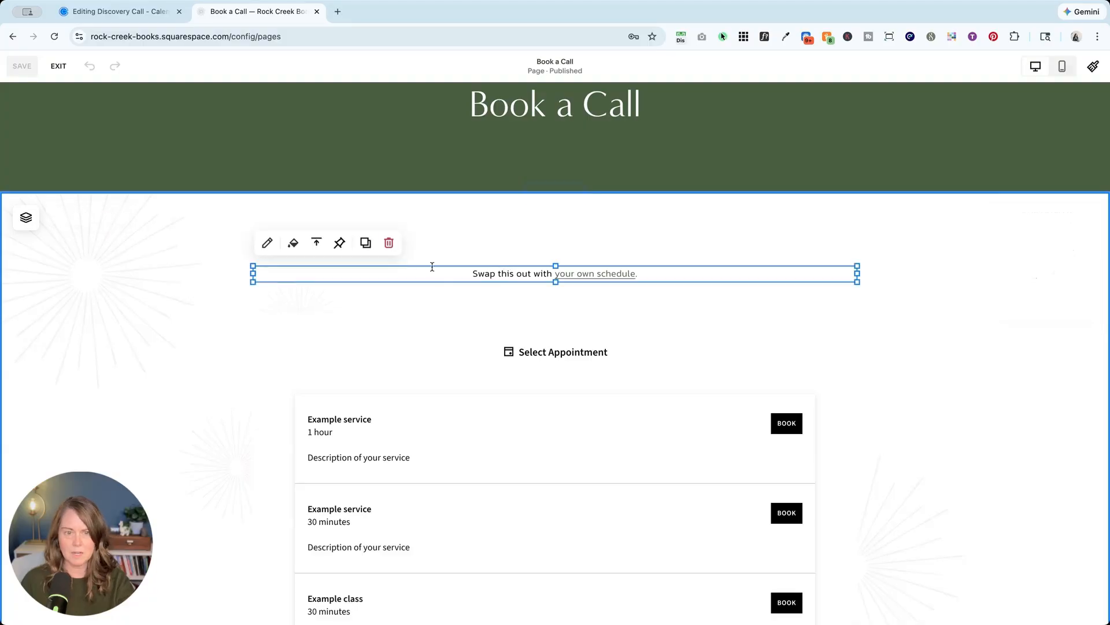
click(390, 242)
click(360, 303)
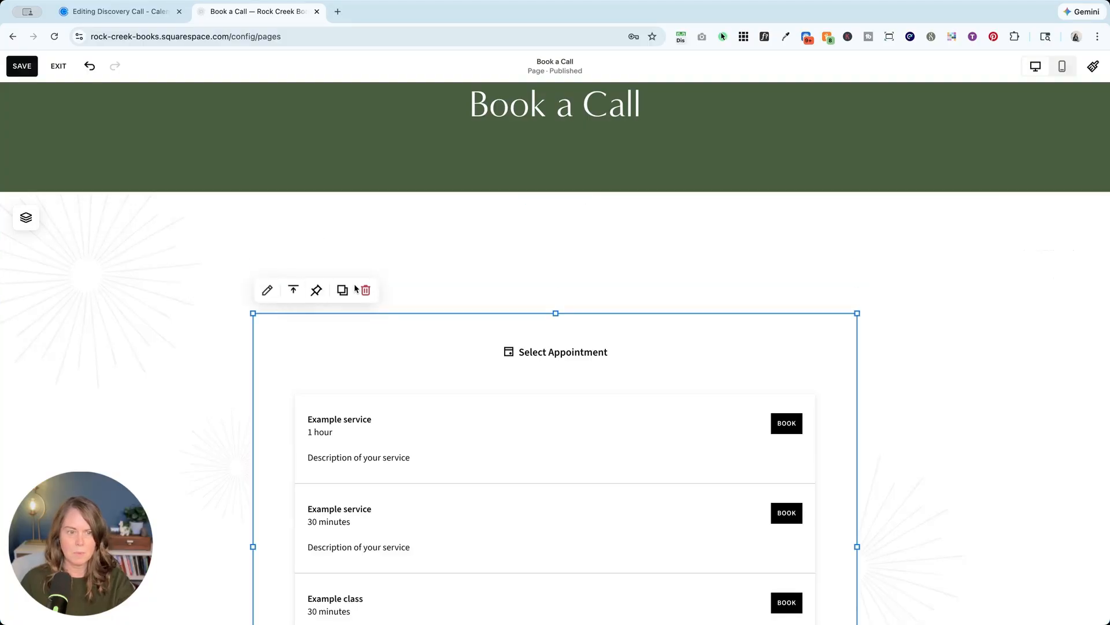
click(367, 290)
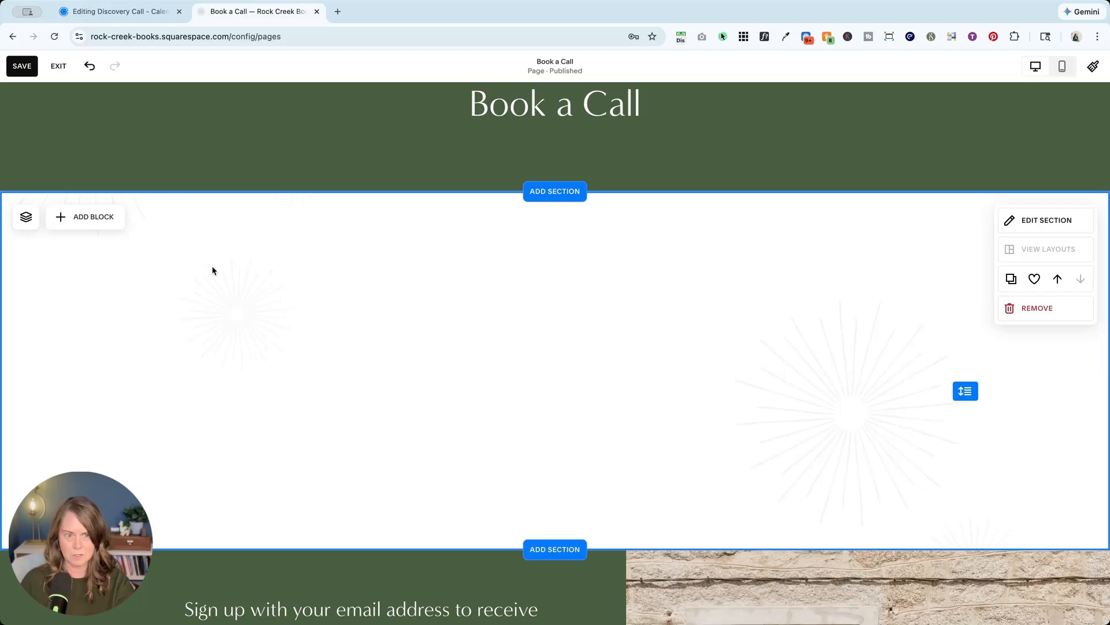
Add a Code block and replace its placeholder with the pasted Calendly embed code.
click(74, 218)
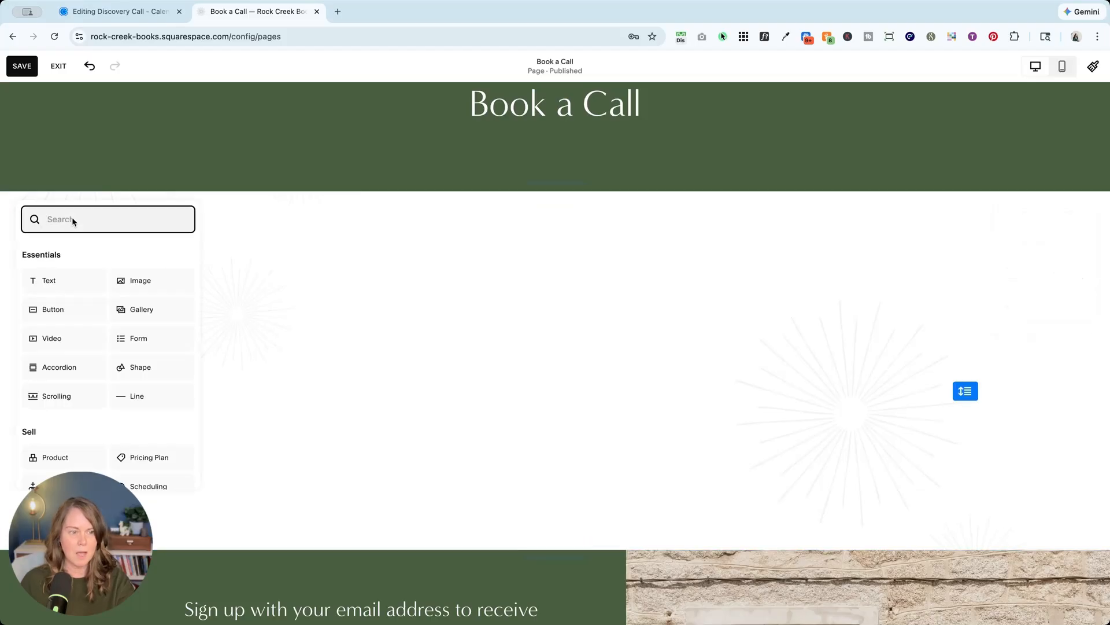
text(co)
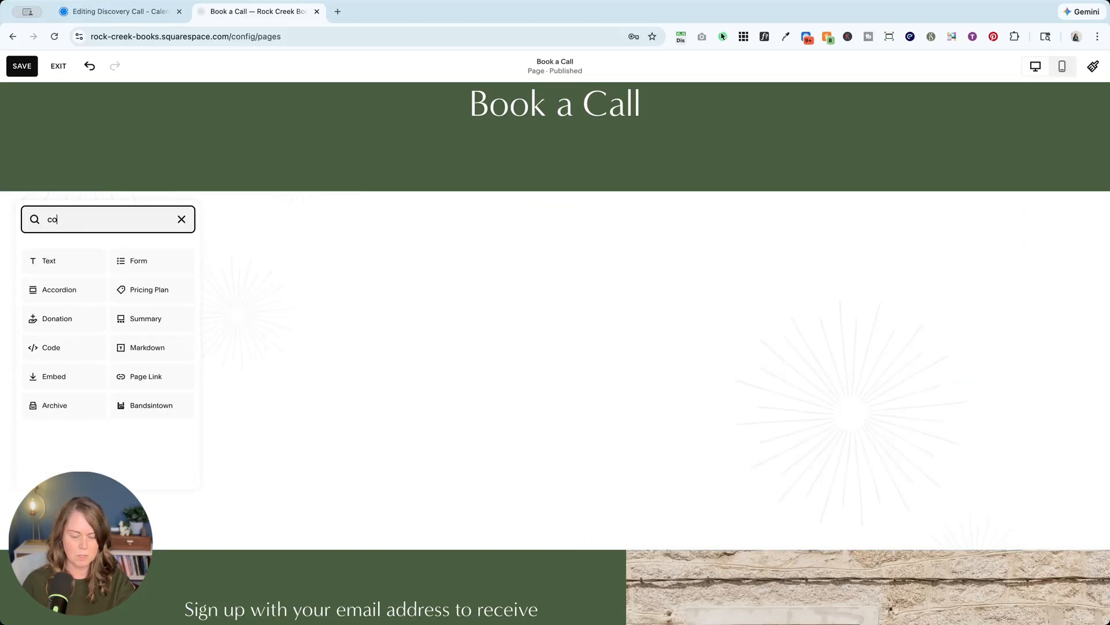
click(63, 348)
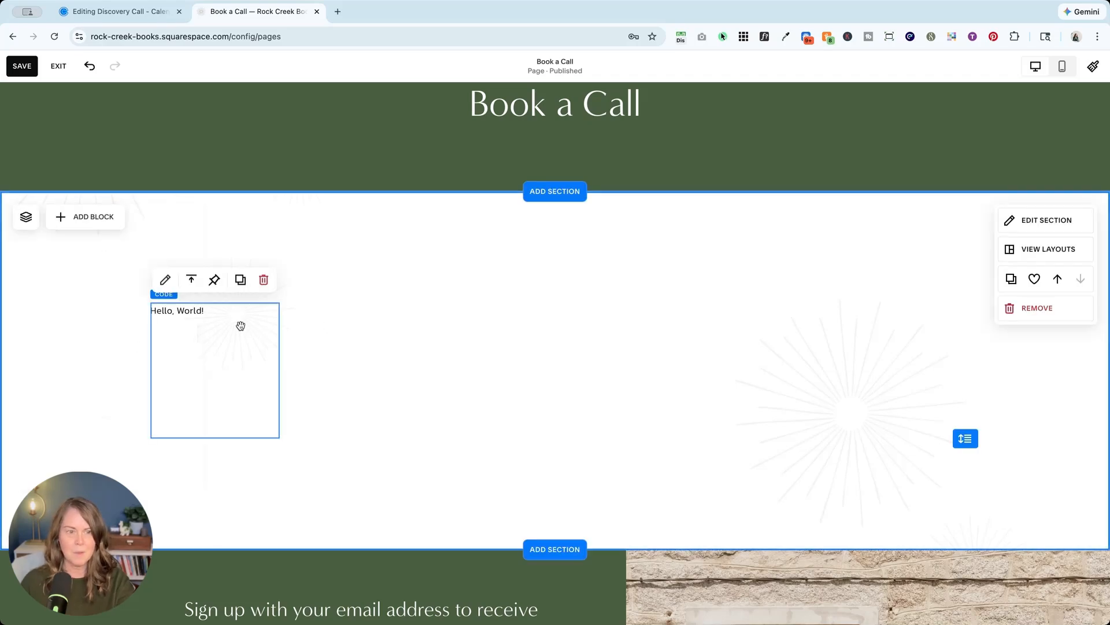
double_click(212, 324)
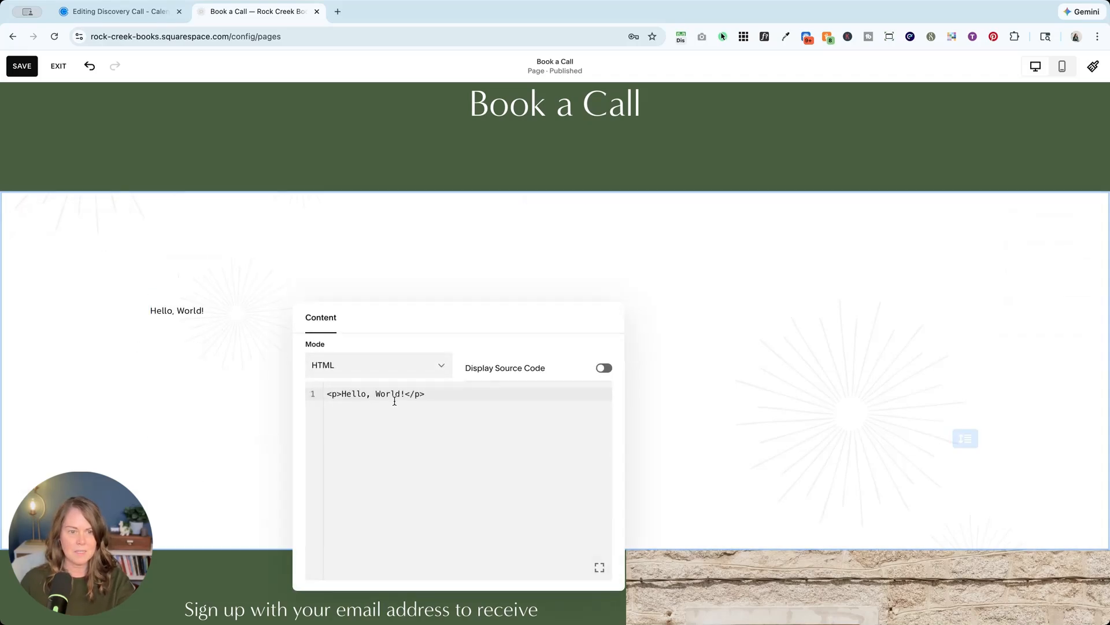
key(super+a)
key(super+v)
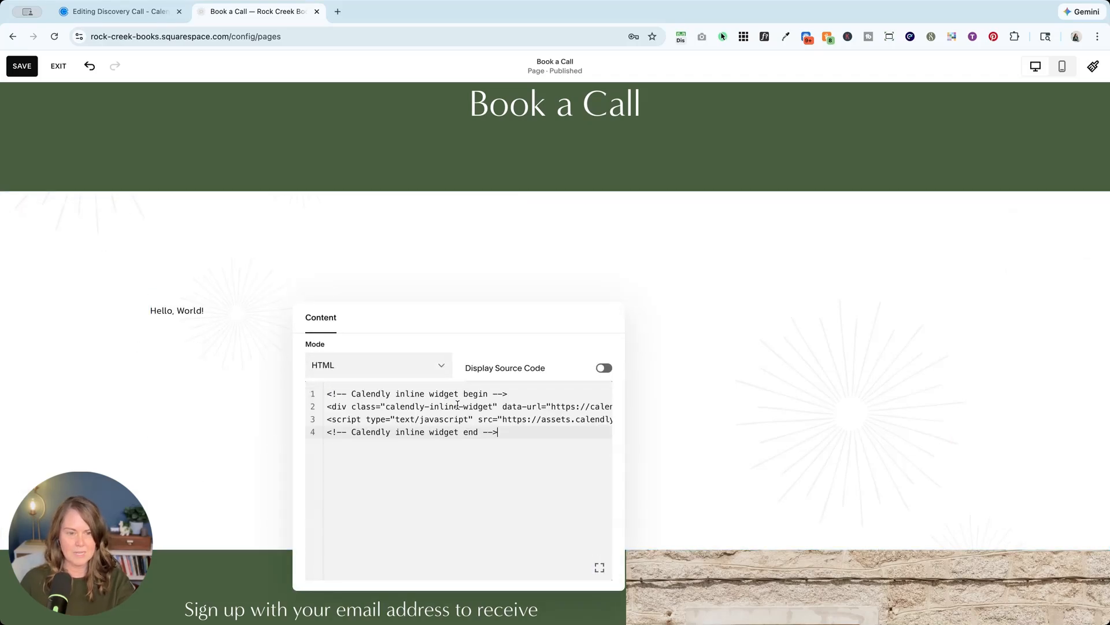
Close the code editor, check the new block on the page, and save.
click(792, 314)
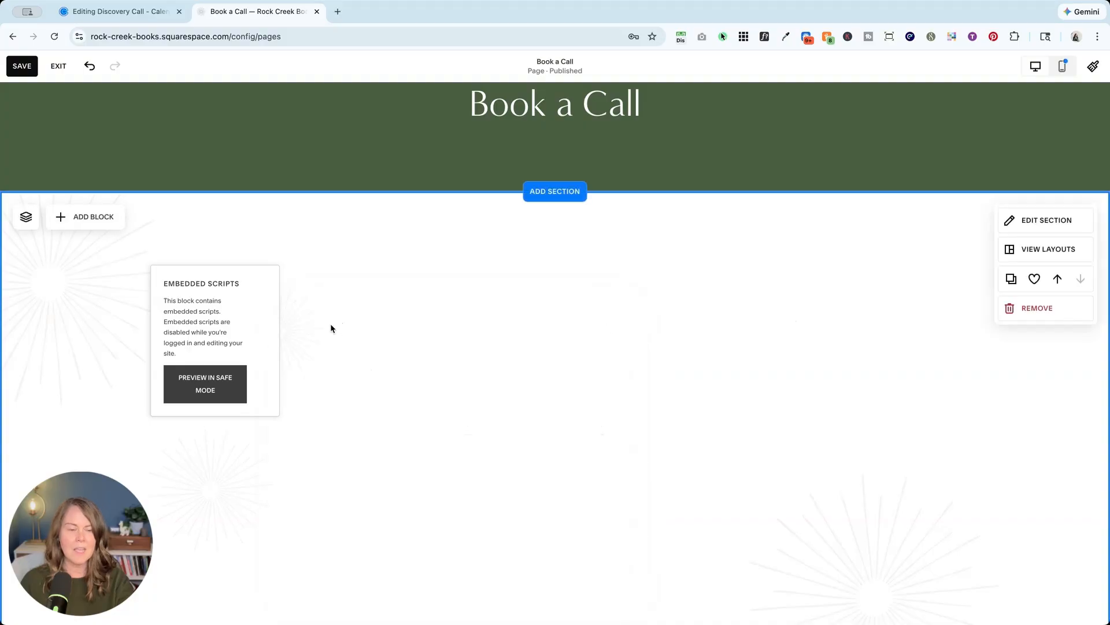
scroll(216, 252, down, 5)
scroll(215, 253, up, 5)
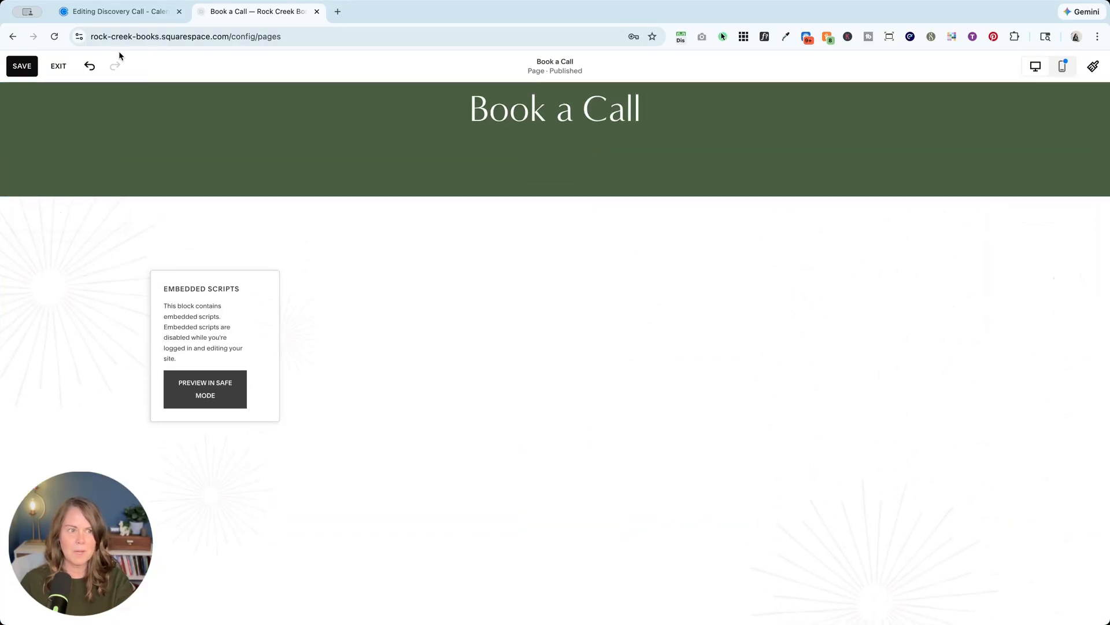
click(22, 66)
Preview the page to confirm the Calendly Select a Day calendar, then return to editing.
click(59, 66)
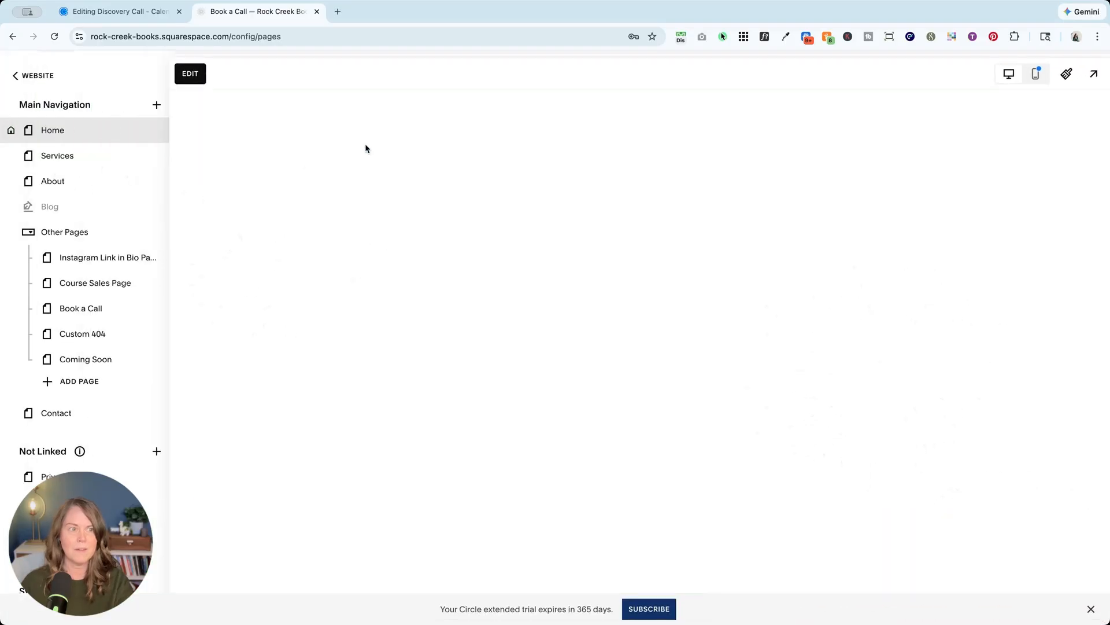
scroll(531, 321, down, 3)
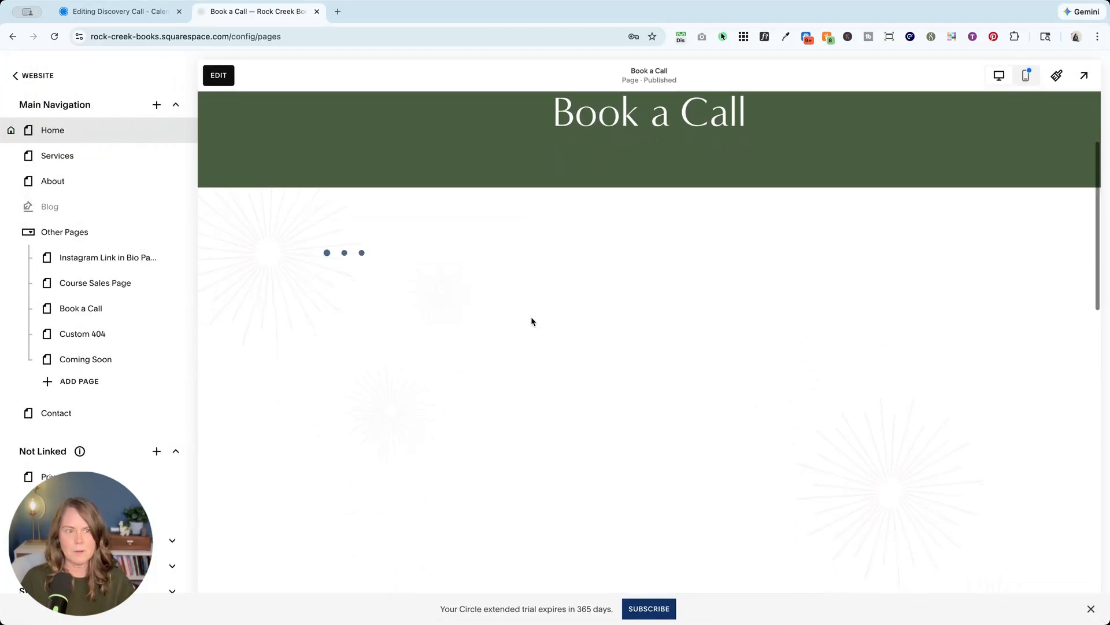
scroll(531, 322, down, 2)
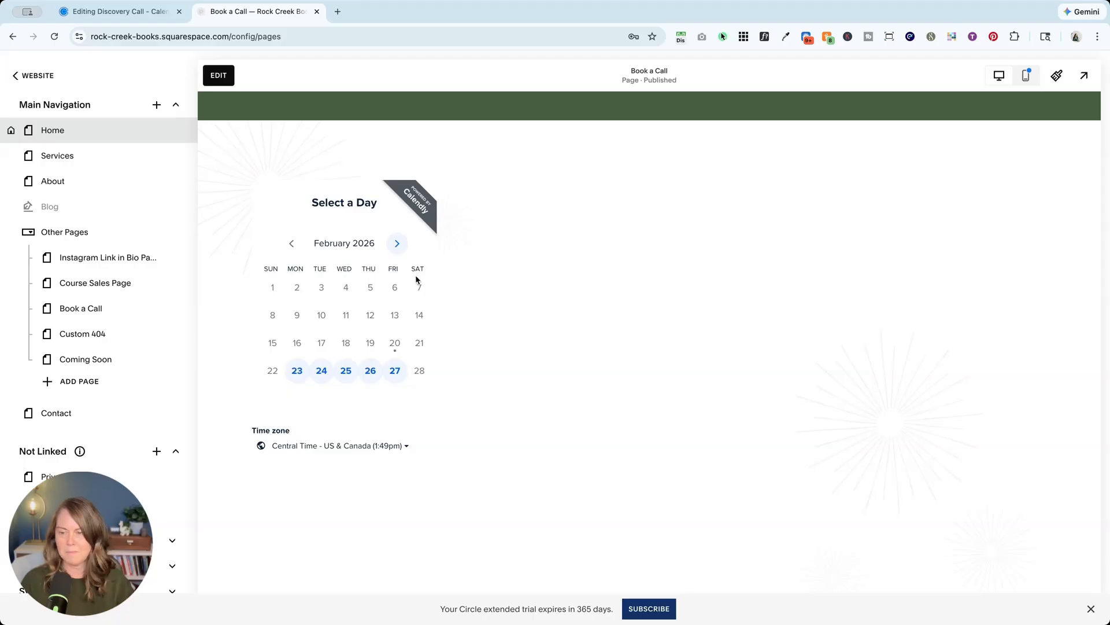
click(222, 79)
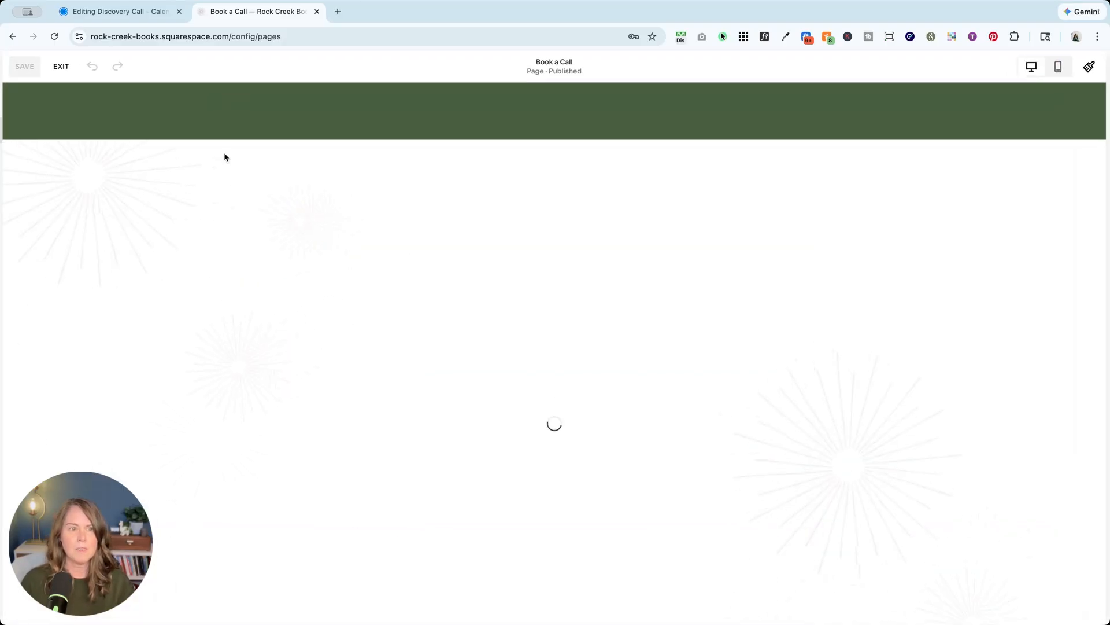
Move the Calendly Code block right and widen it on both the left and right sides.
click(232, 185)
drag(232, 185, 575, 330)
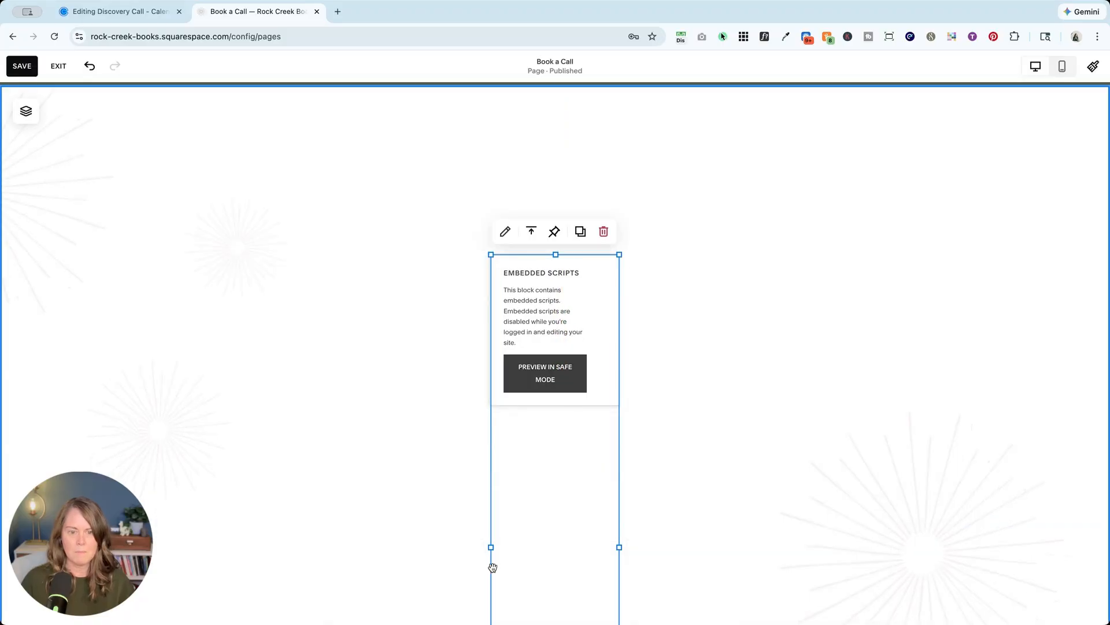
drag(491, 547, 332, 523)
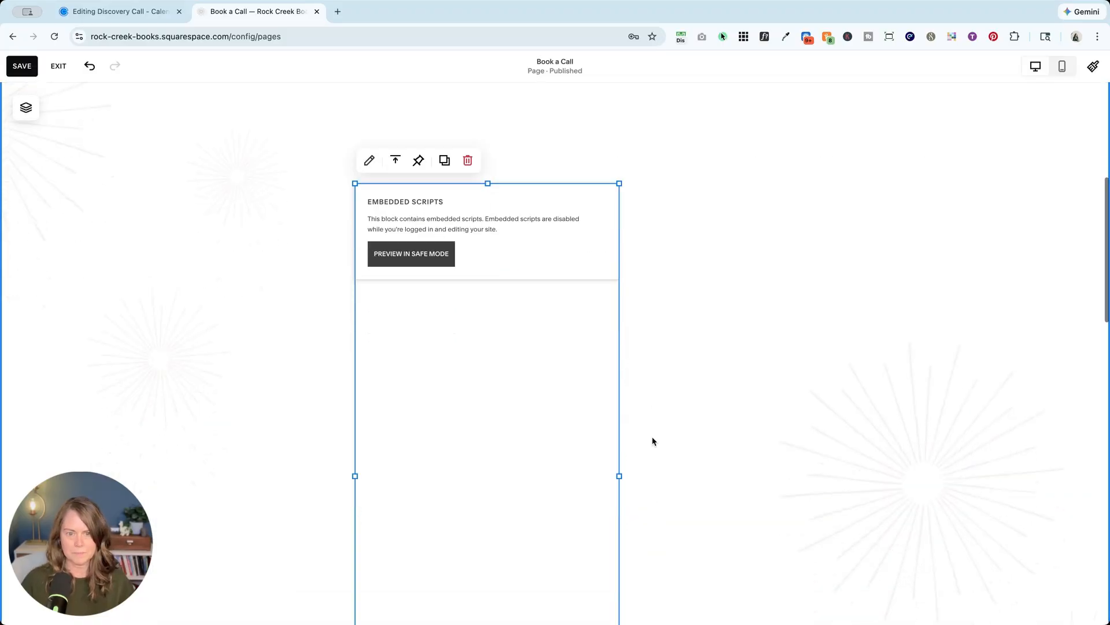
drag(618, 438, 789, 439)
click(313, 291)
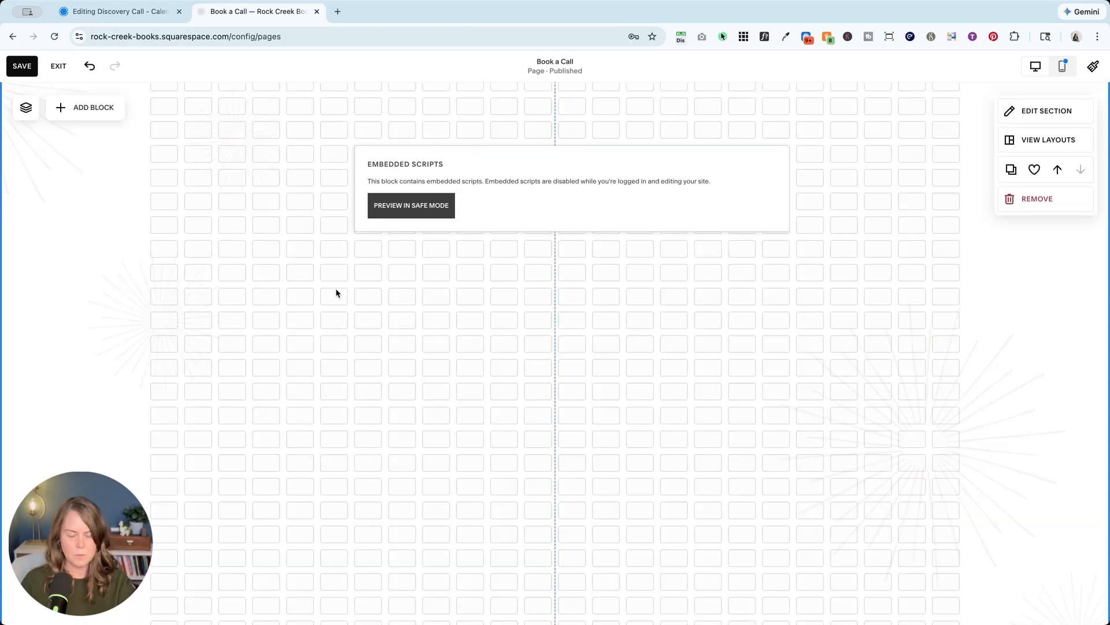
Centre the Calendly Code block horizontally in the section.
scroll(331, 244, up, 2)
drag(466, 248, 439, 248)
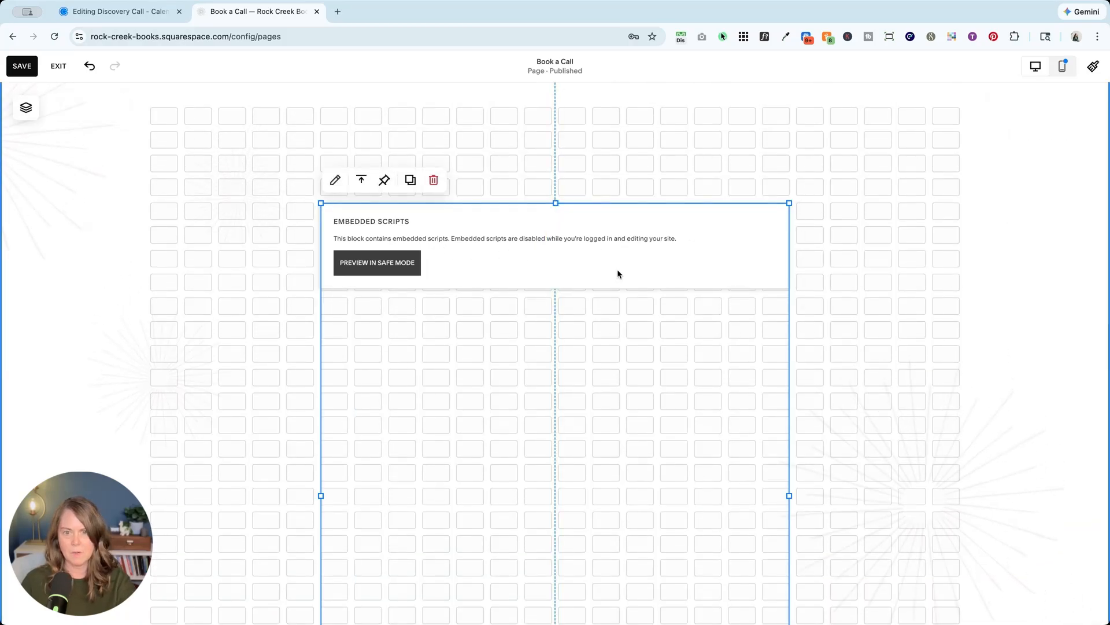
scroll(543, 243, down, 10)
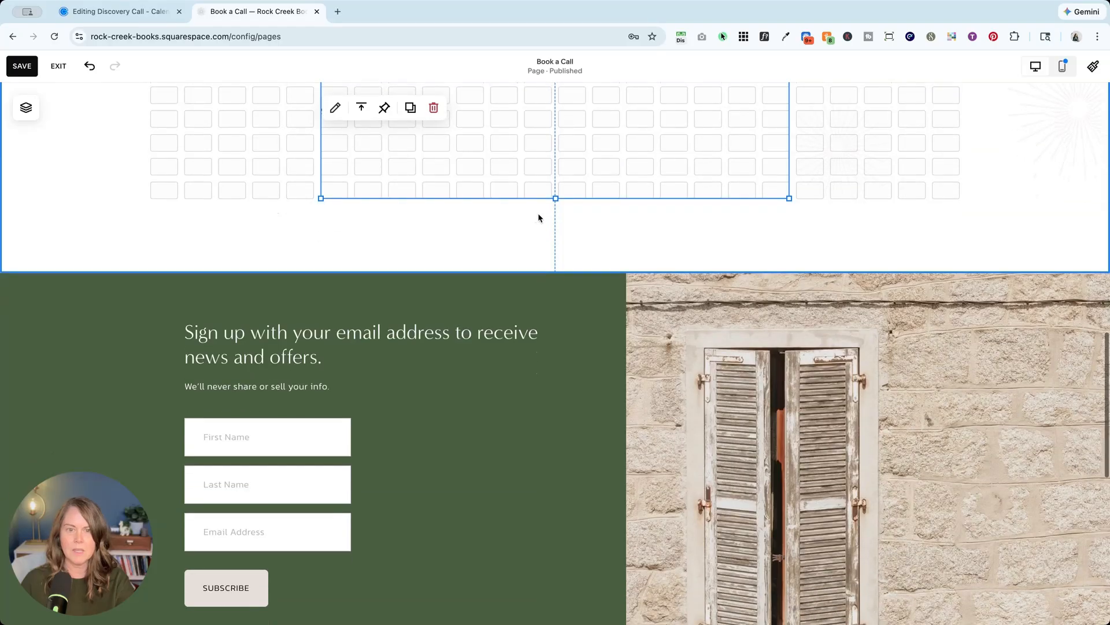
click(539, 215)
Drag the Code block's bottom edge up to shorten it, then bring up the block list.
scroll(562, 193, up, 2)
click(559, 219)
drag(555, 275, 536, 211)
scroll(540, 265, up, 5)
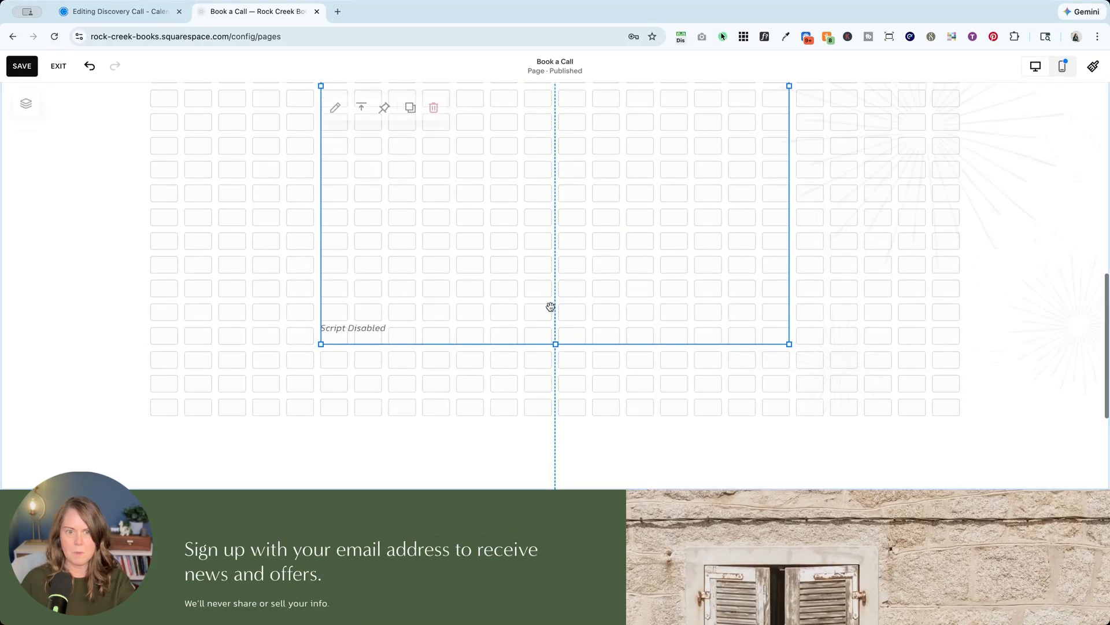
scroll(578, 310, down, 2)
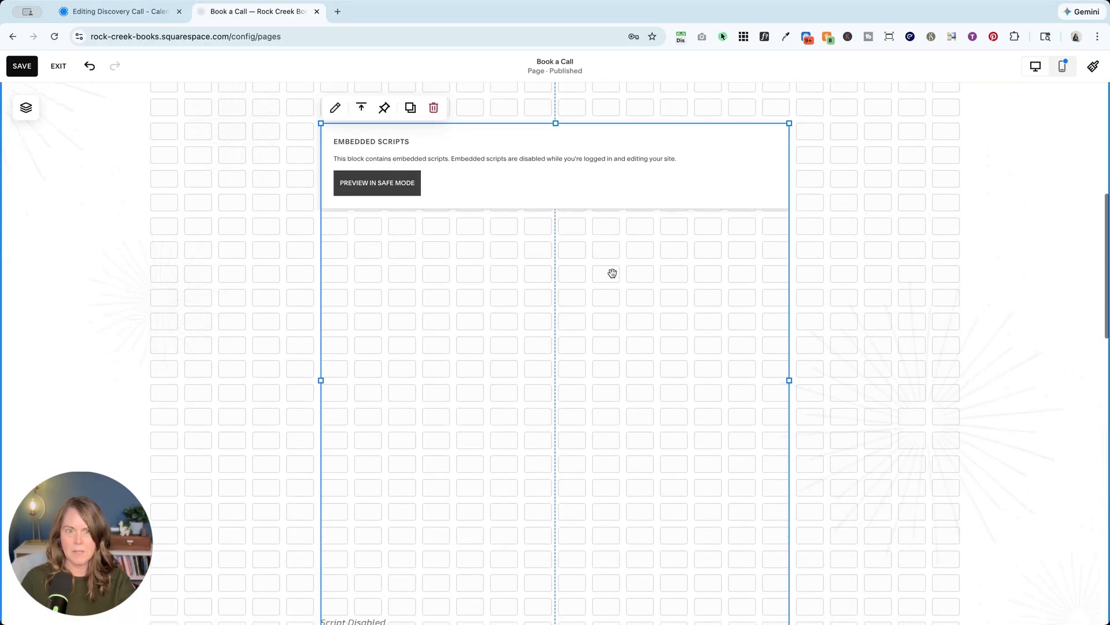
scroll(612, 270, up, 5)
click(52, 284)
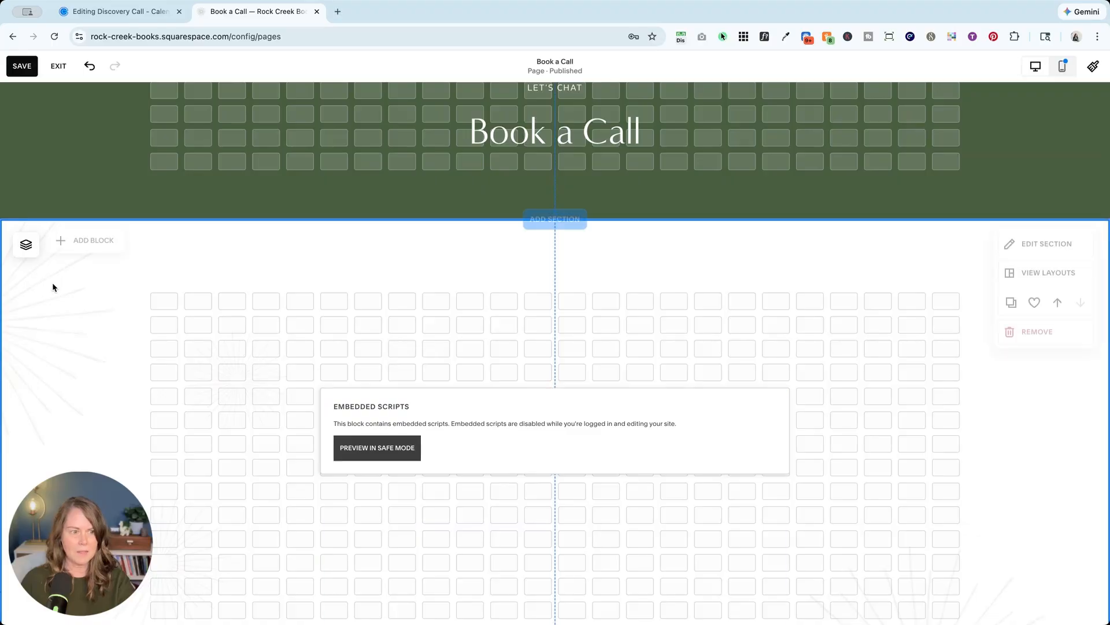
click(86, 244)
Add a full-width Text block reading 'Book a free discovery call today!' aligned with the embed.
click(58, 317)
drag(185, 325, 370, 313)
drag(588, 313, 794, 317)
drag(284, 310, 328, 310)
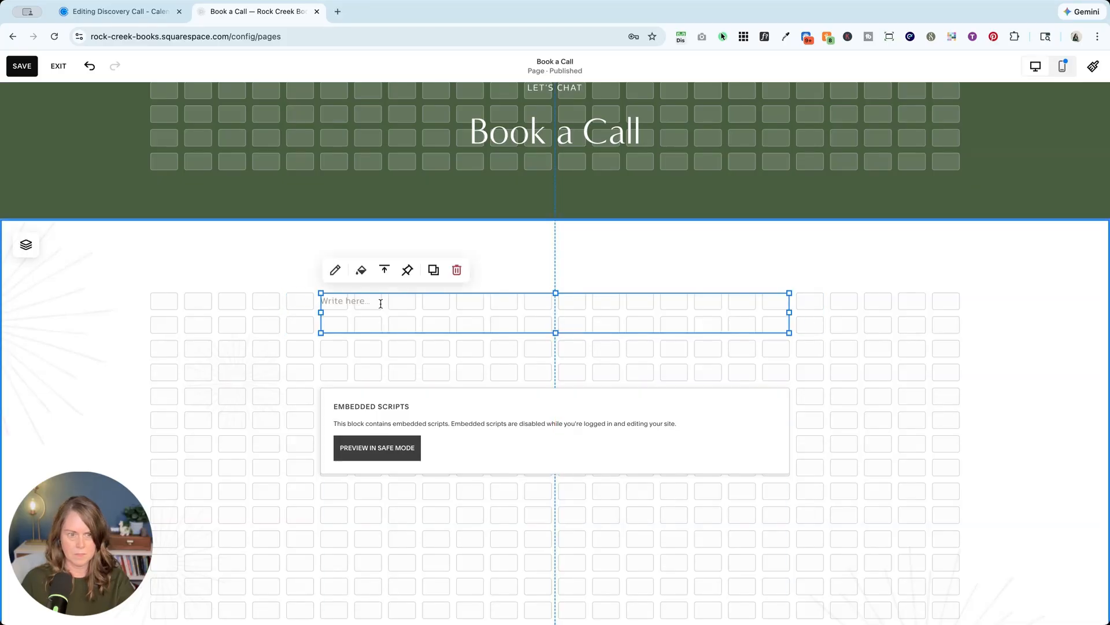
click(379, 303)
text(Book)
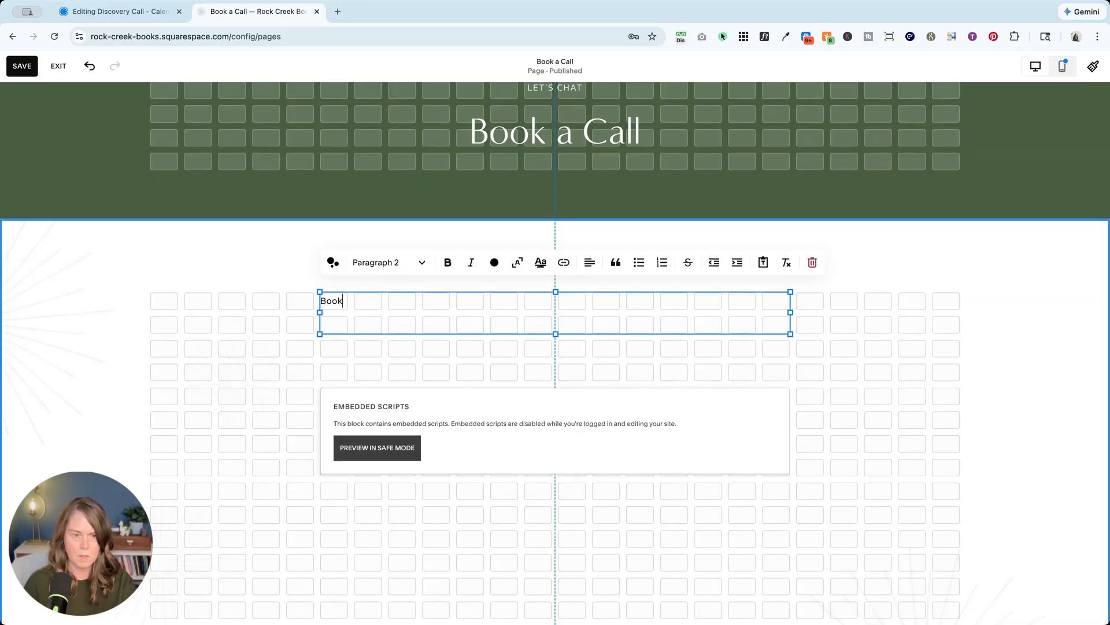
text( a free dis)
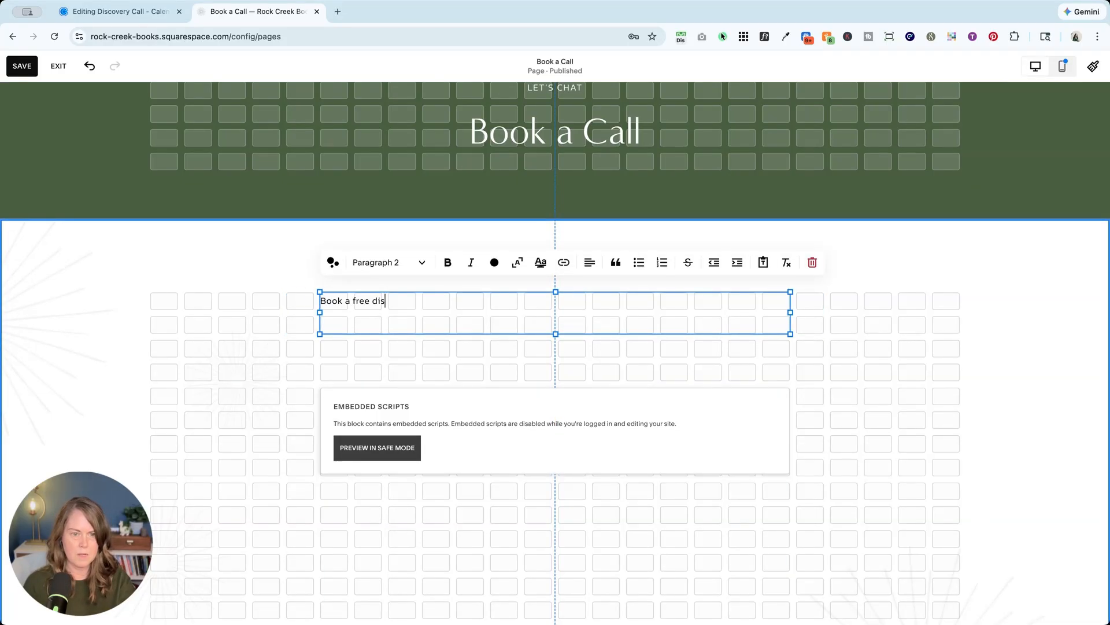
text(covery call today!)
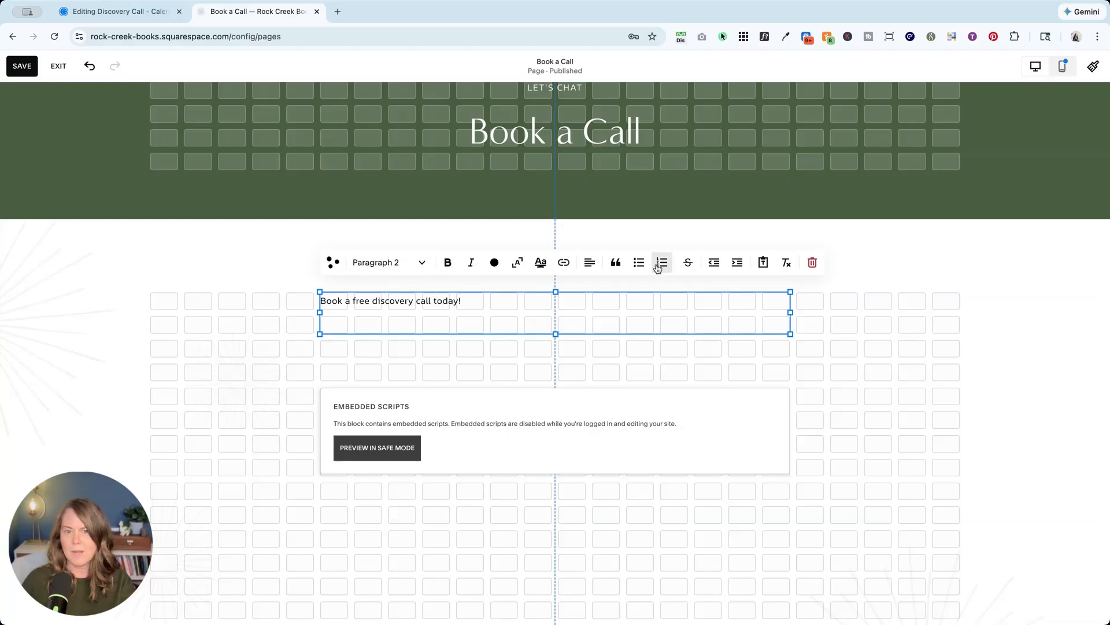
click(429, 340)
Move the Calendly block up under the intro line, trim empty bottom rows, and save.
click(391, 300)
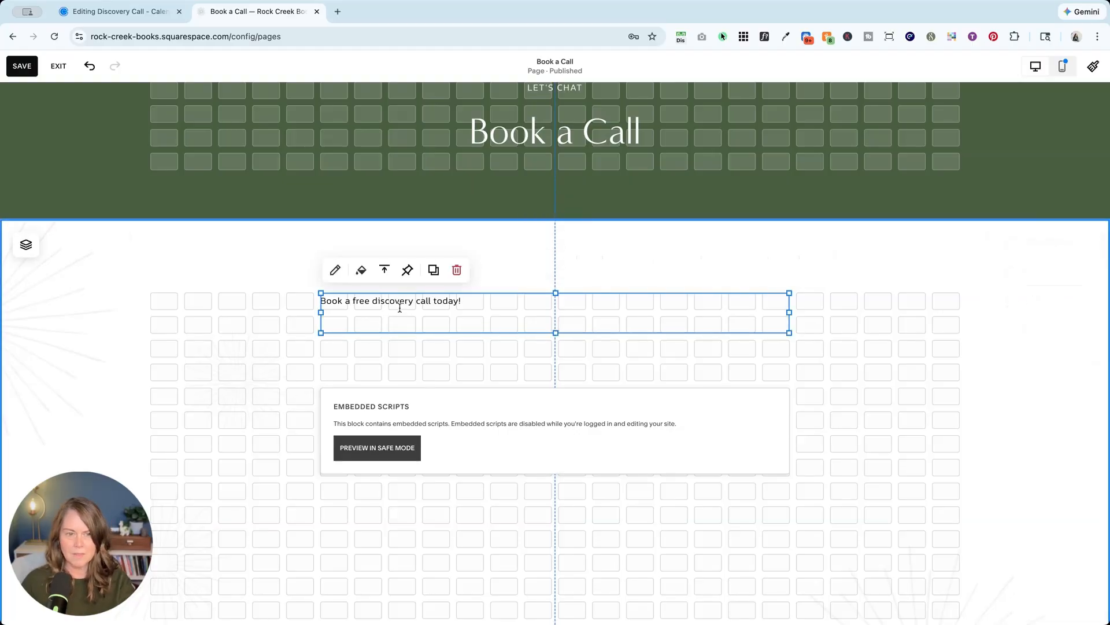
click(354, 355)
click(378, 313)
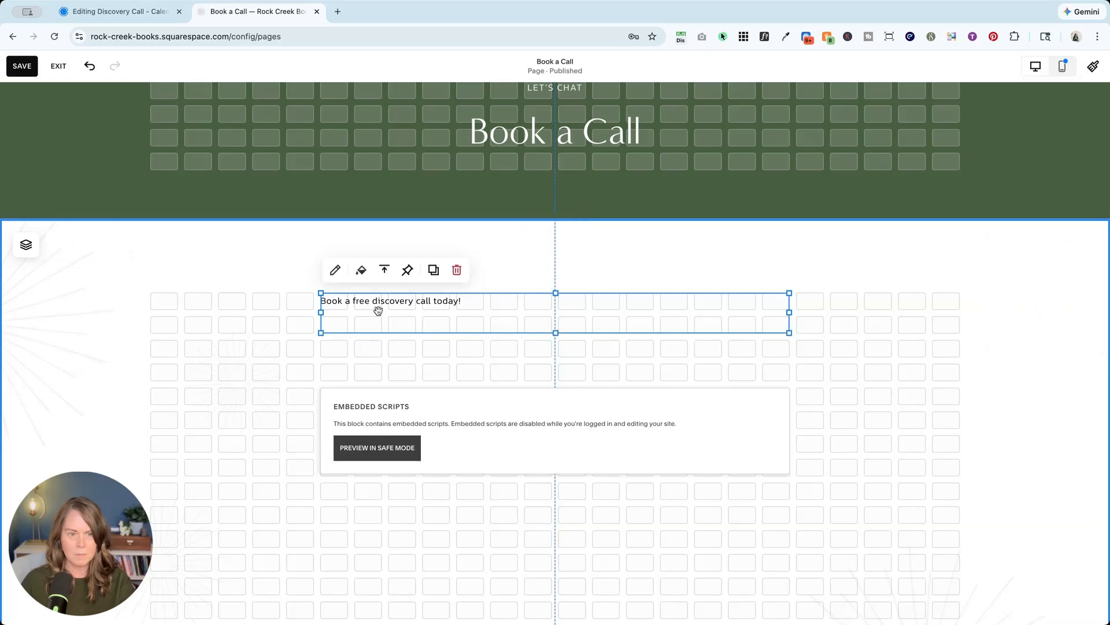
drag(431, 414, 426, 364)
scroll(384, 424, down, 8)
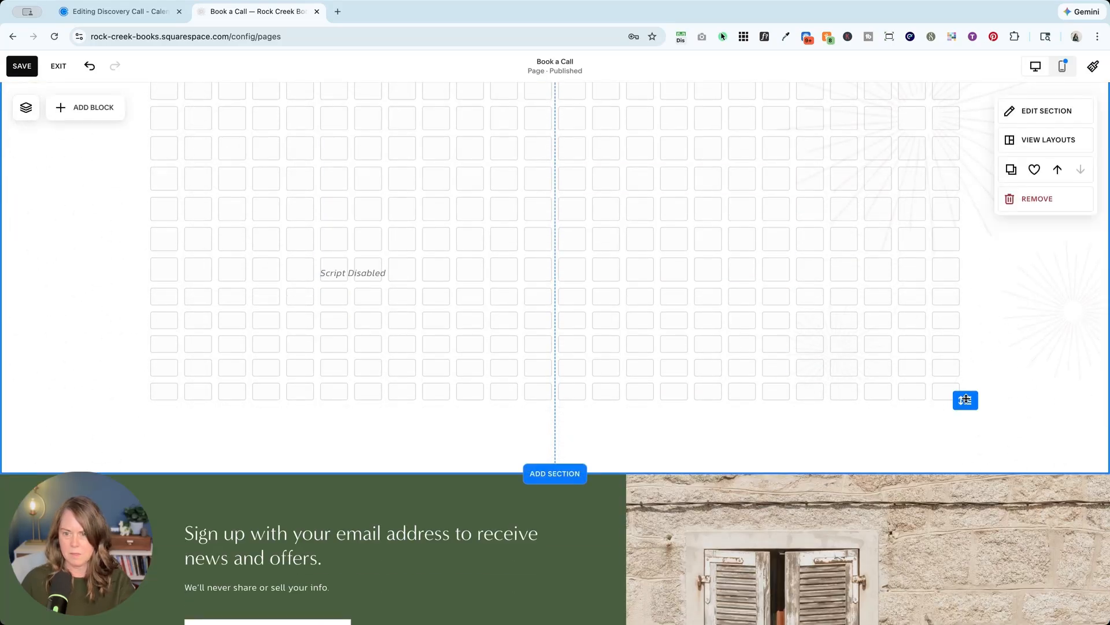
double_click(963, 398)
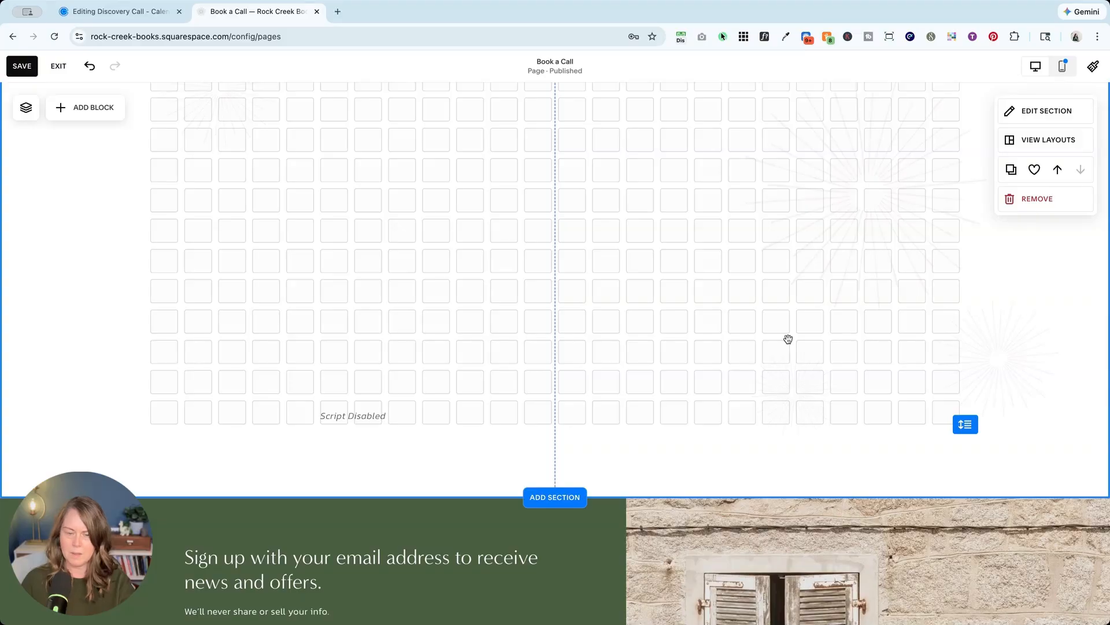
scroll(789, 340, up, 10)
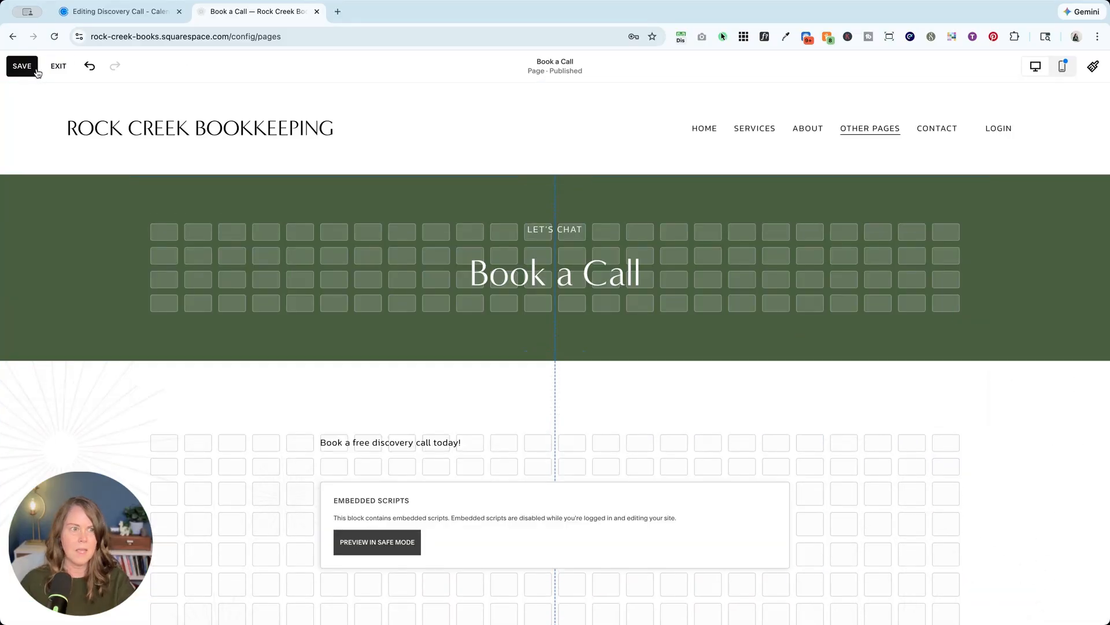
click(21, 67)
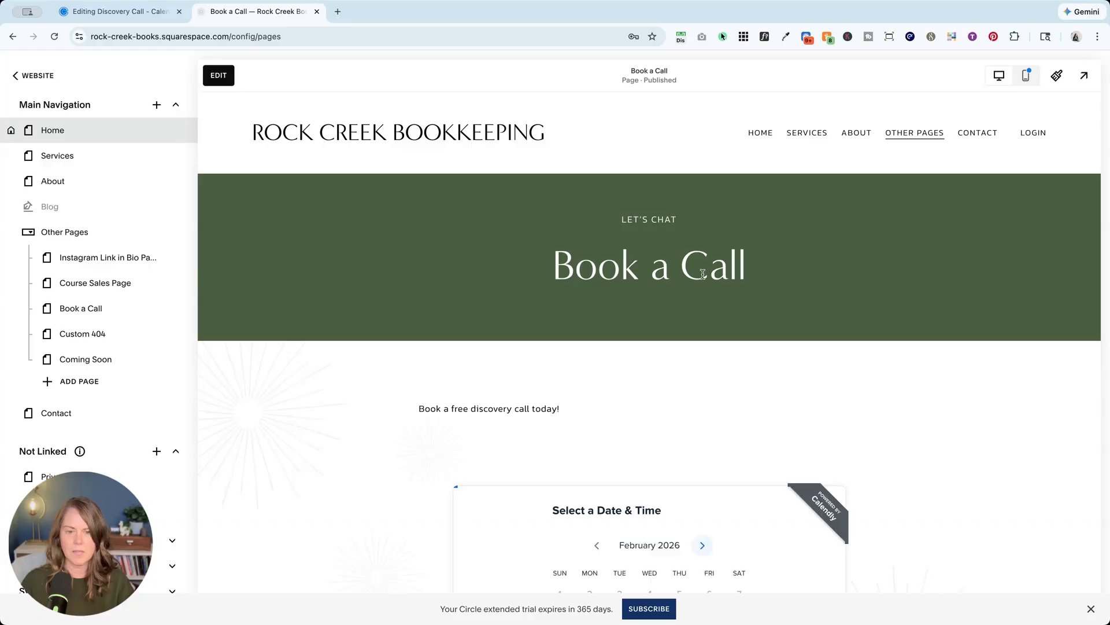
In the embedded calendar, book the 9:00am slot on February 25 and continue to details.
scroll(748, 286, down, 7)
scroll(747, 283, up, 5)
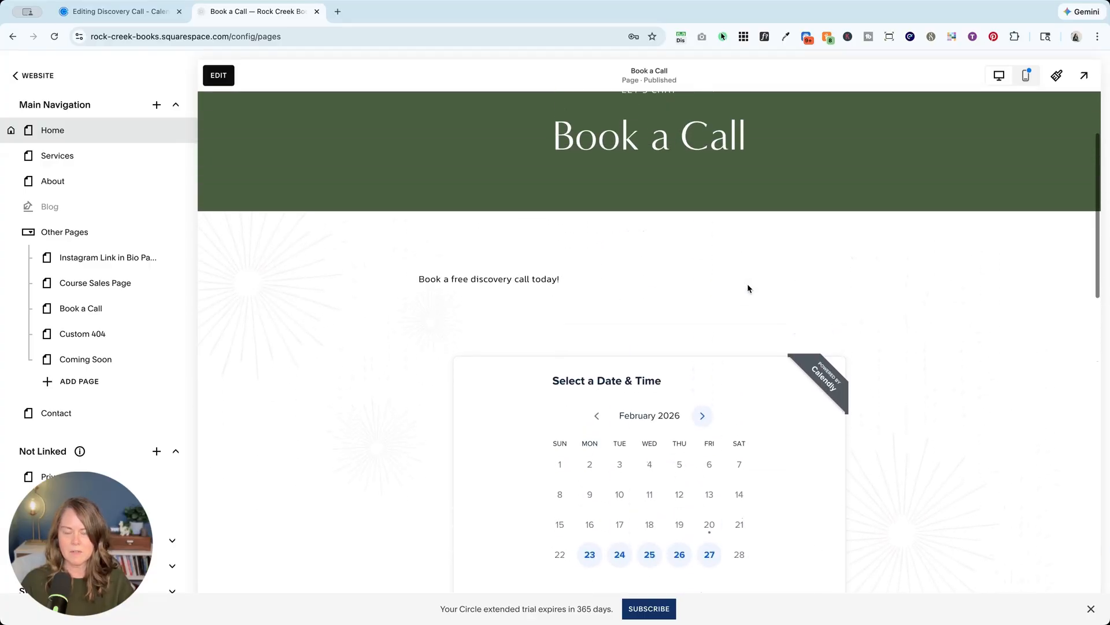
scroll(678, 295, up, 1)
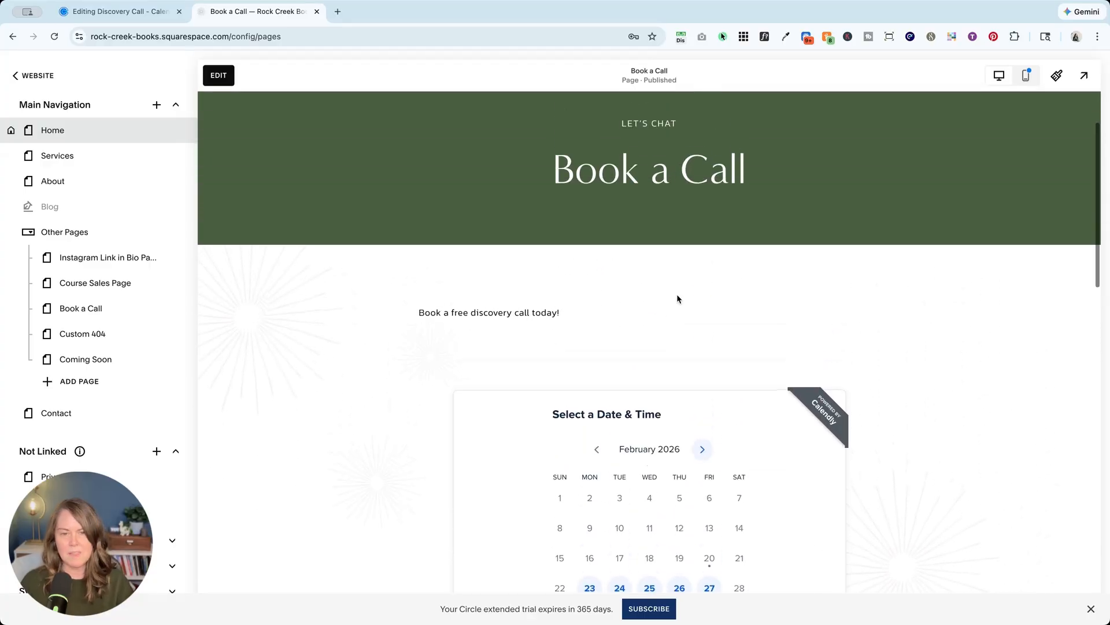
scroll(640, 323, down, 3)
click(650, 415)
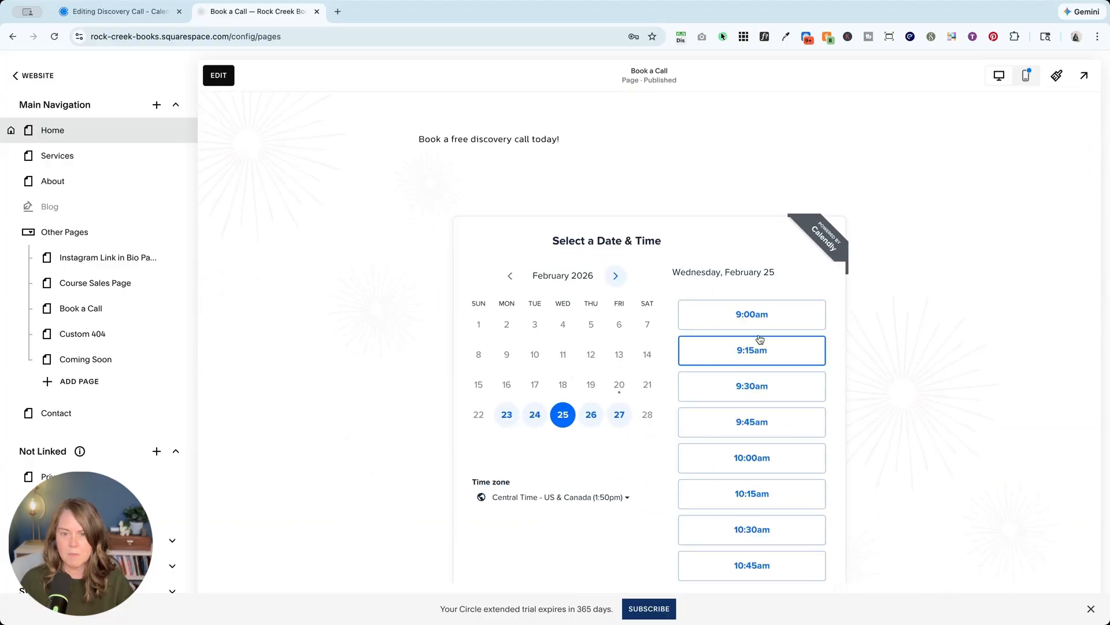
click(752, 314)
click(797, 320)
Switch the page preview to the mobile layout.
scroll(612, 453, down, 3)
scroll(613, 270, up, 3)
scroll(612, 274, down, 3)
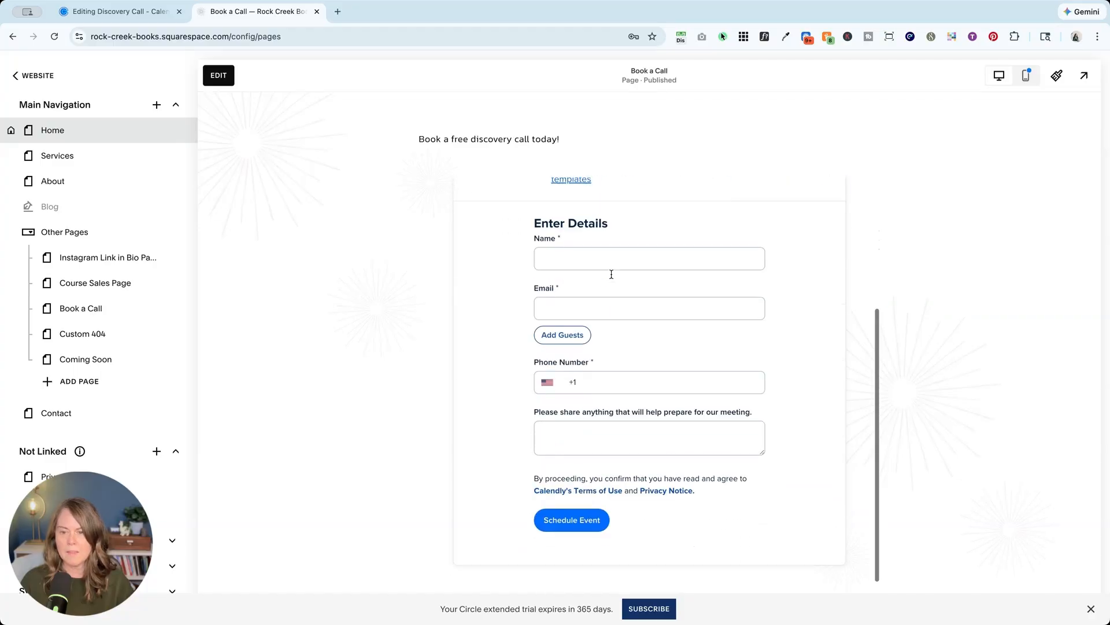
scroll(921, 327, up, 5)
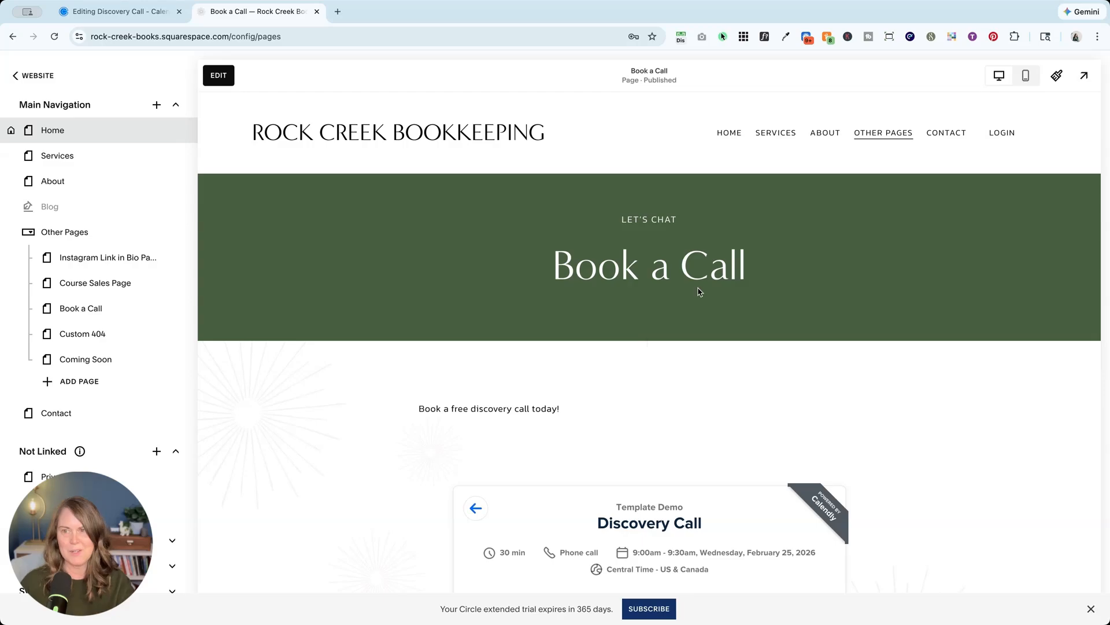
click(1024, 84)
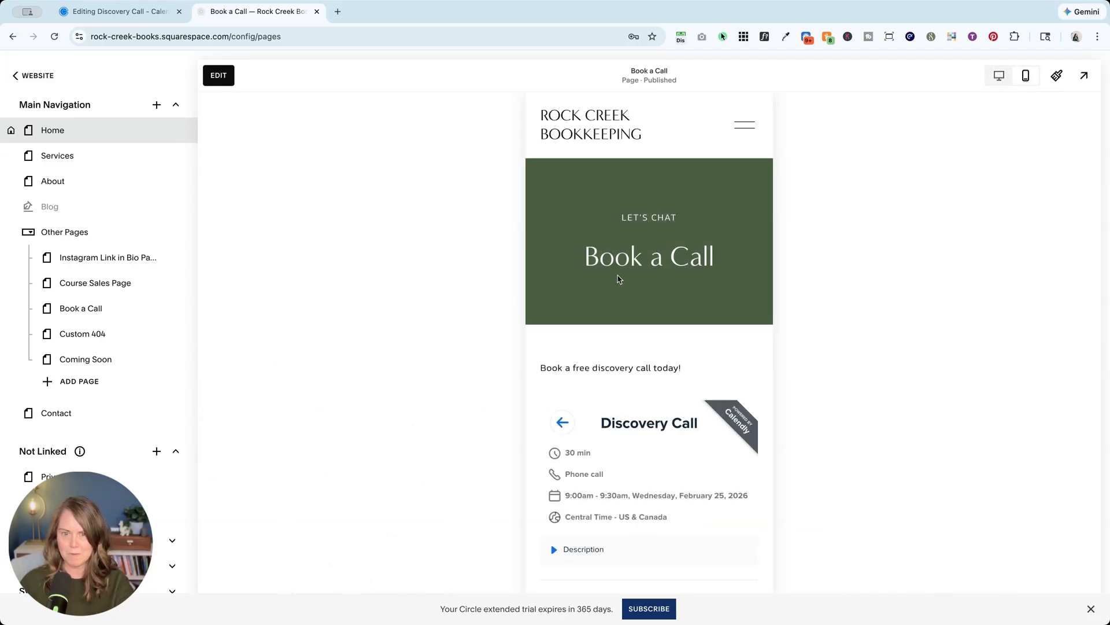
Scroll through the mobile booking form, then reopen the editor and select the intro text block.
scroll(612, 356, down, 8)
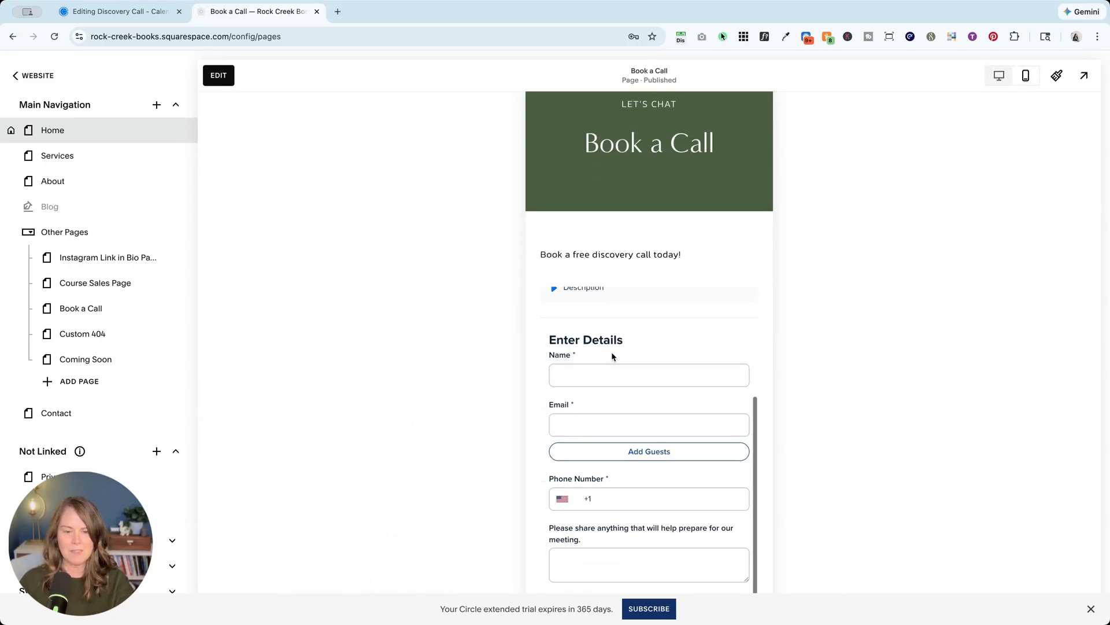
scroll(621, 347, down, 2)
scroll(628, 327, up, 10)
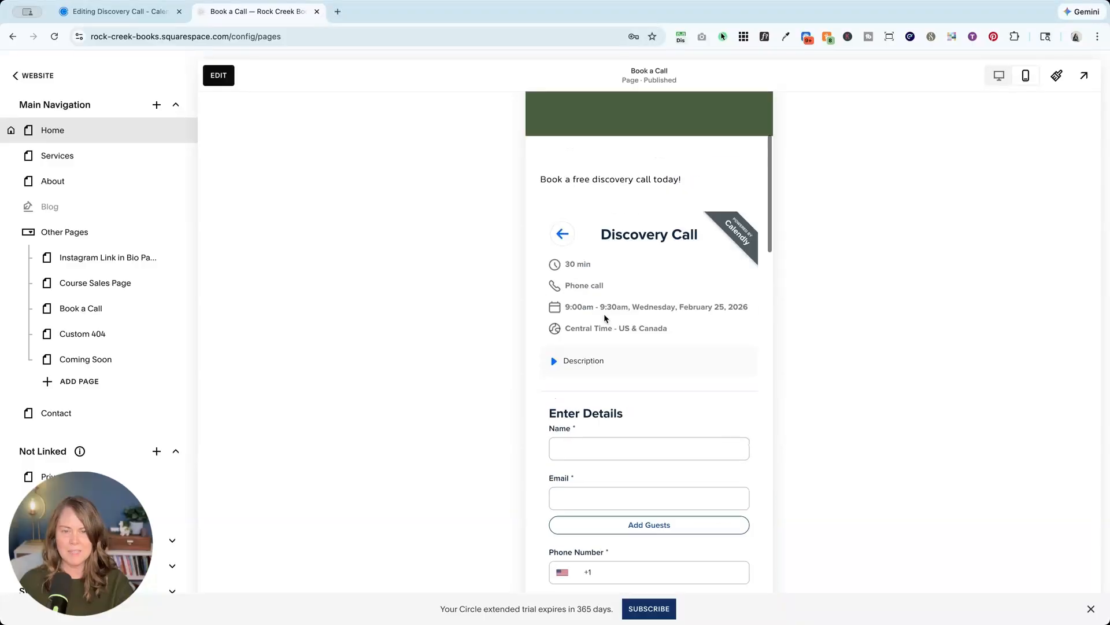
scroll(612, 467, down, 10)
scroll(626, 415, up, 10)
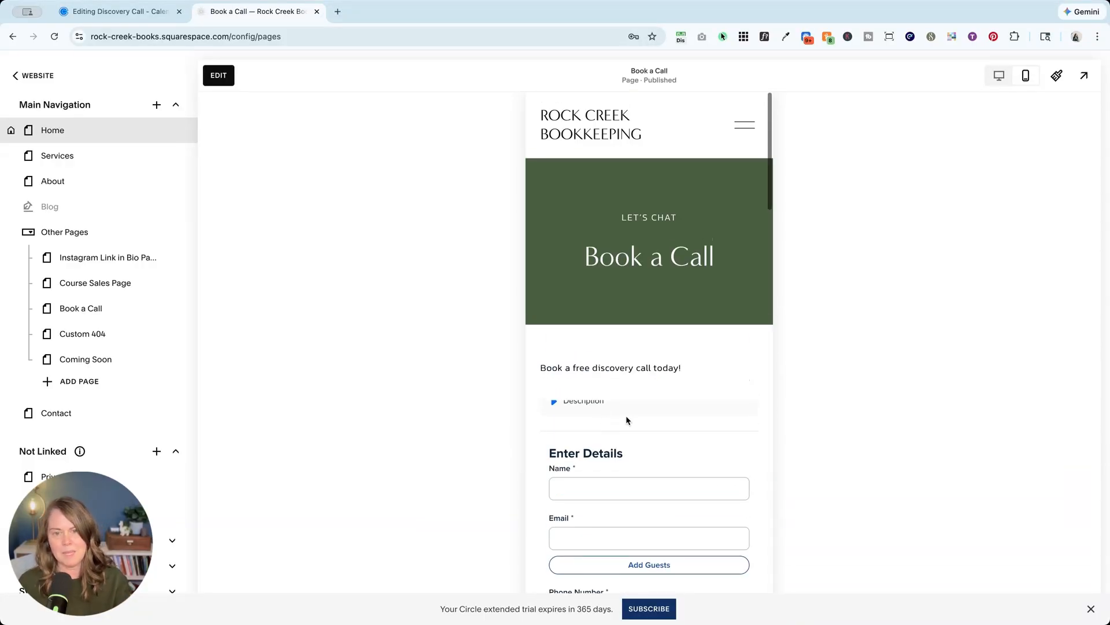
click(216, 74)
click(576, 382)
Return the intro text block above the Calendly embed on mobile, then save and exit the editor.
click(824, 370)
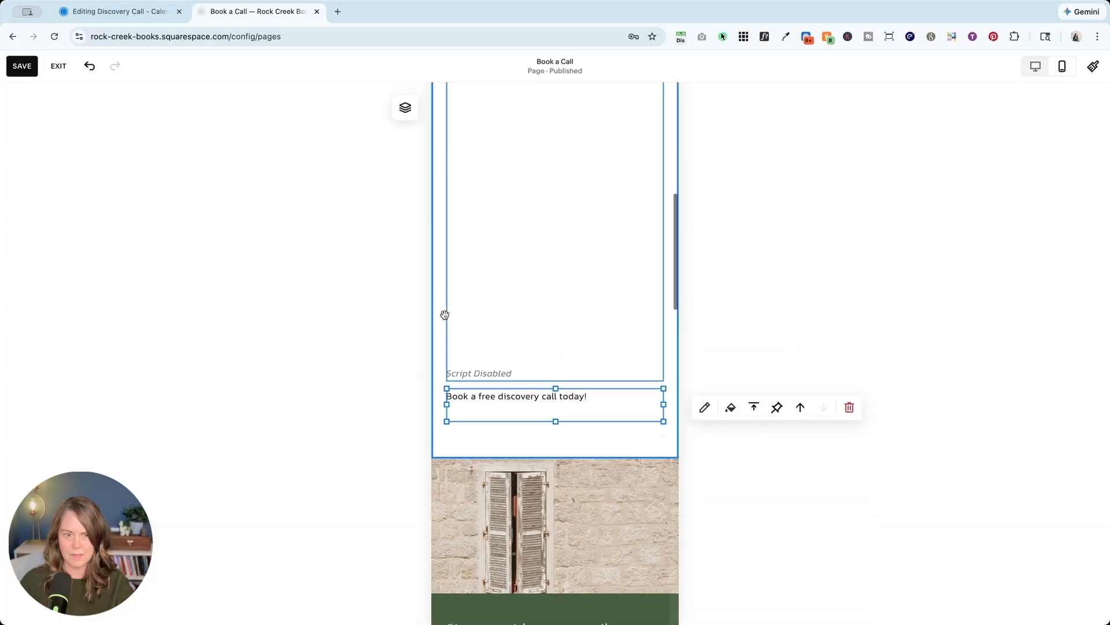
click(570, 326)
scroll(569, 325, down, 10)
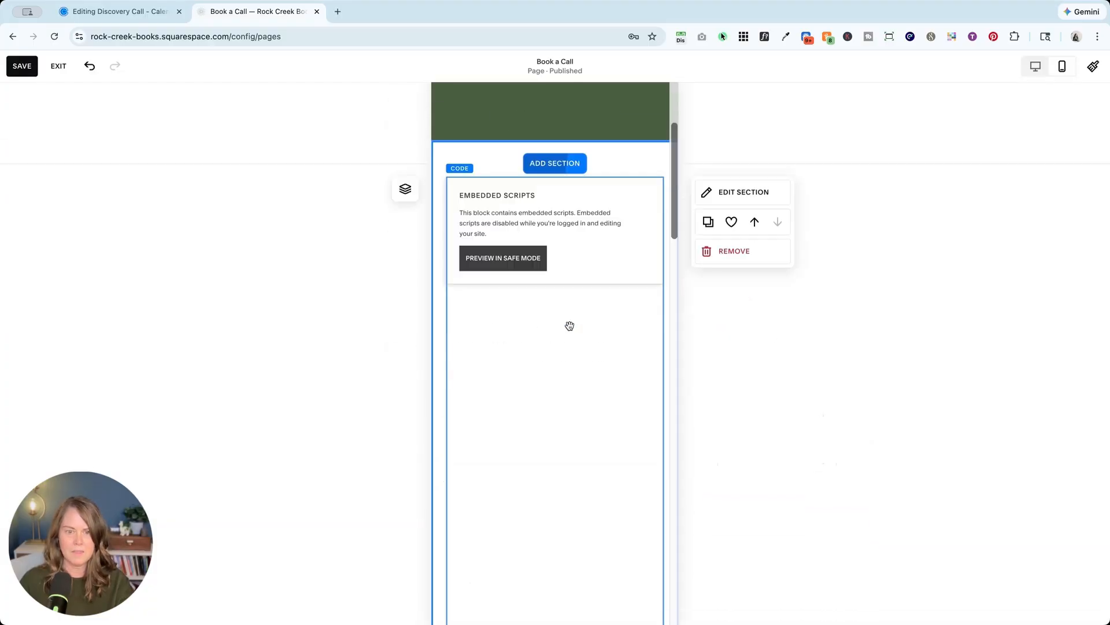
click(545, 414)
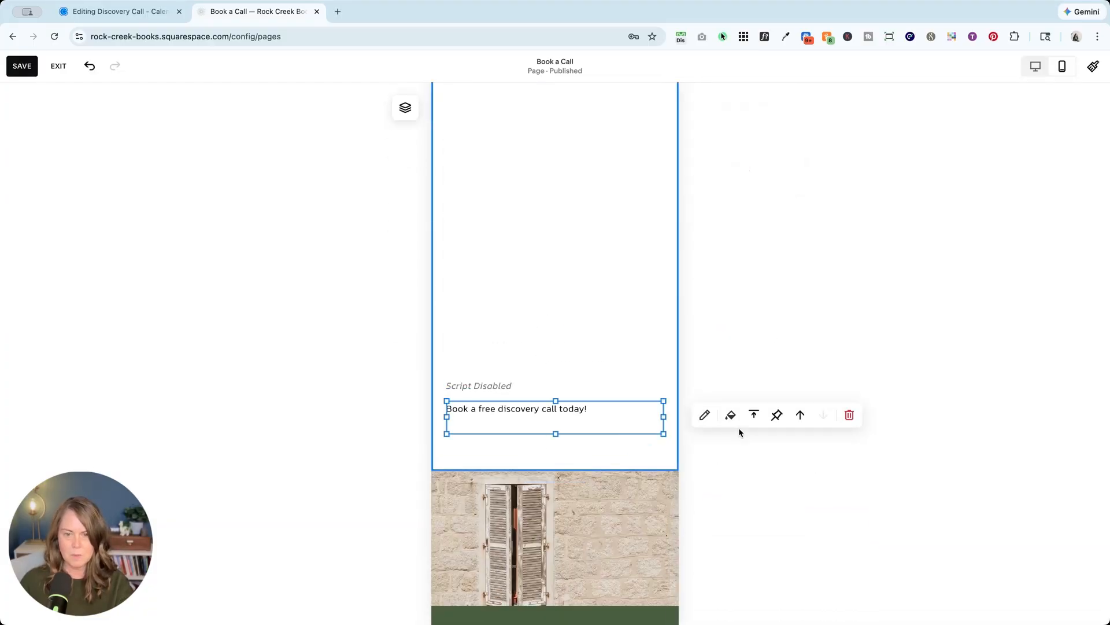
click(800, 416)
click(22, 65)
click(58, 67)
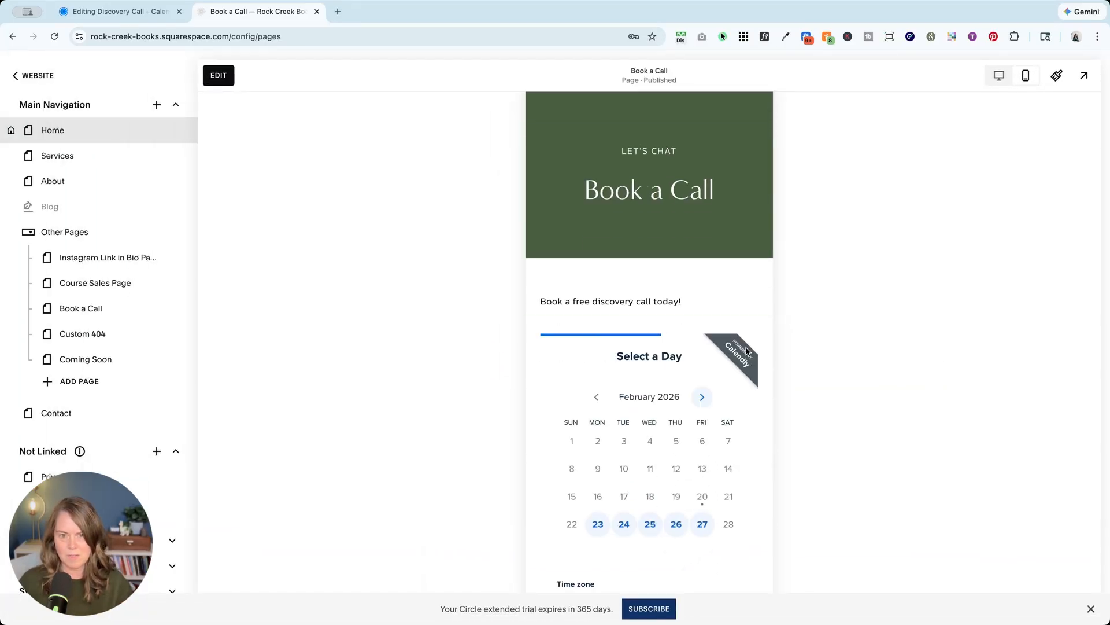
Check the Calendly calendar in the mobile preview, then view the page in desktop layout.
scroll(746, 351, down, 3)
scroll(746, 349, up, 5)
scroll(637, 323, down, 7)
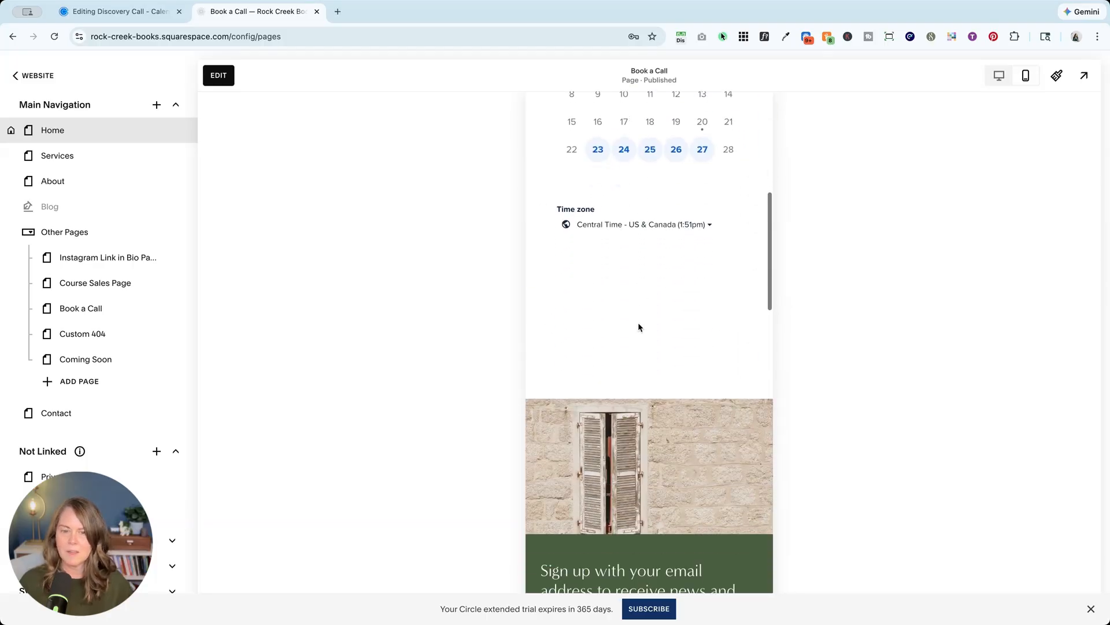
scroll(637, 322, up, 8)
click(1000, 87)
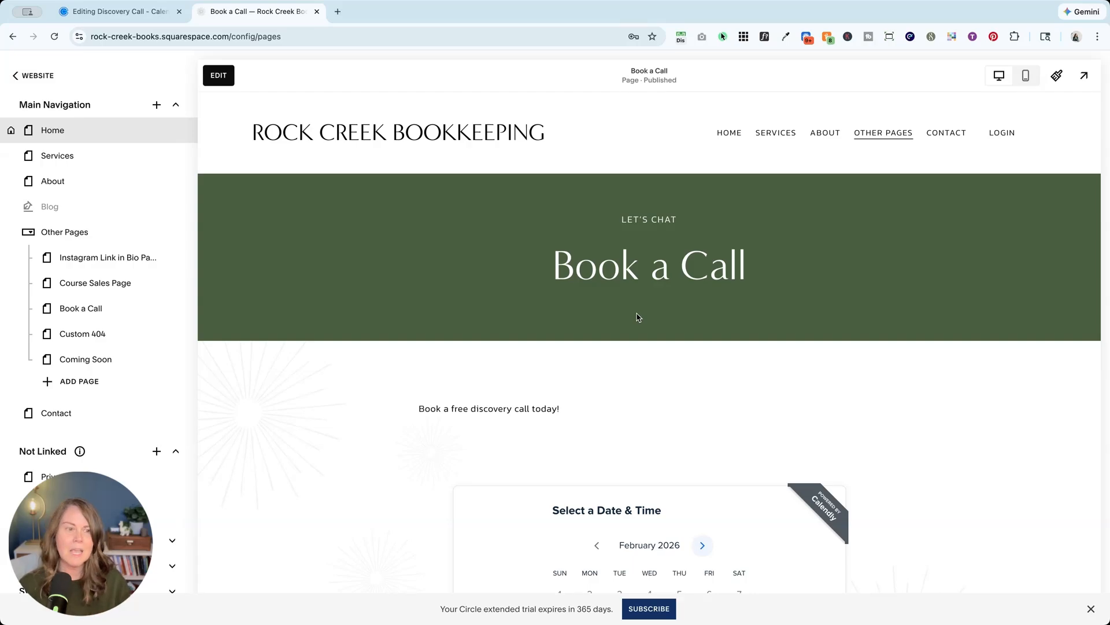
scroll(638, 317, down, 3)
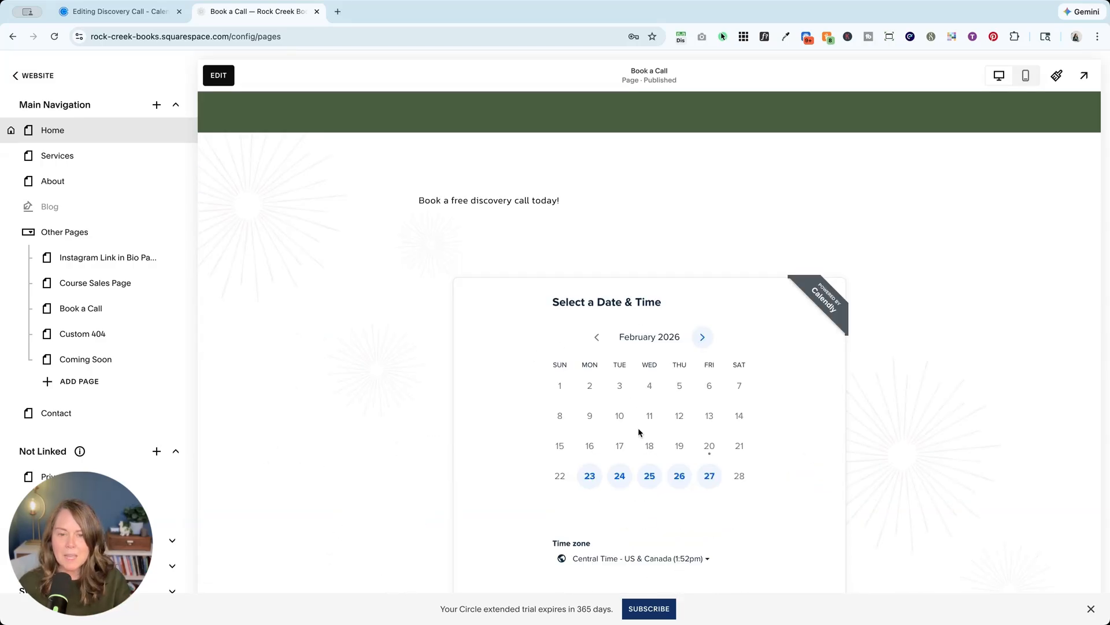
In Calendly, close the Add to website dialog and create a new One-on-one event type.
click(116, 12)
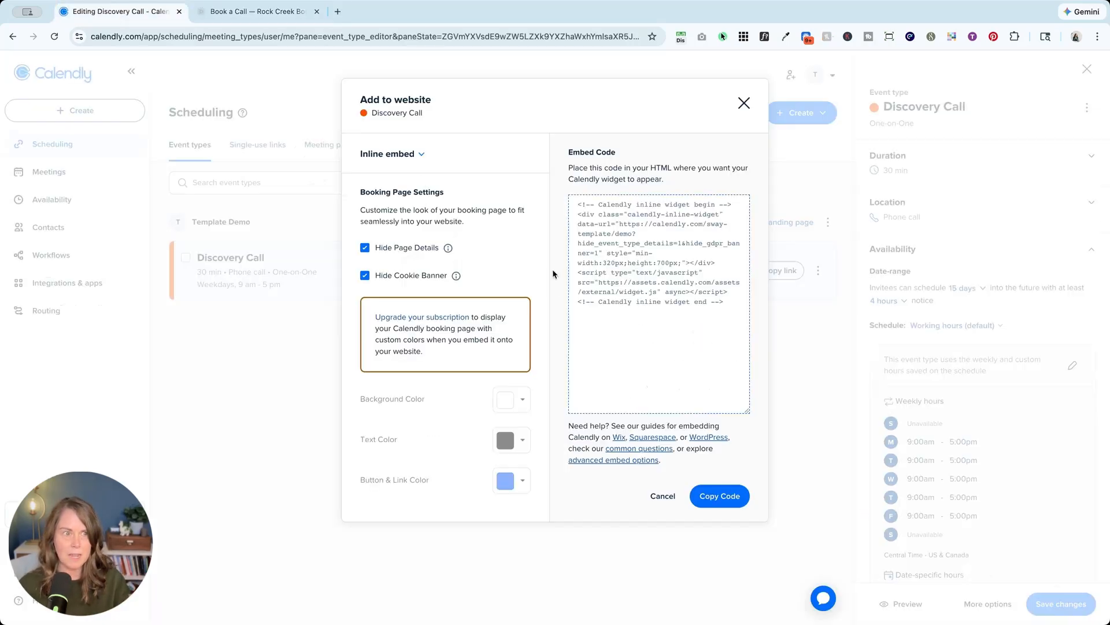
click(744, 104)
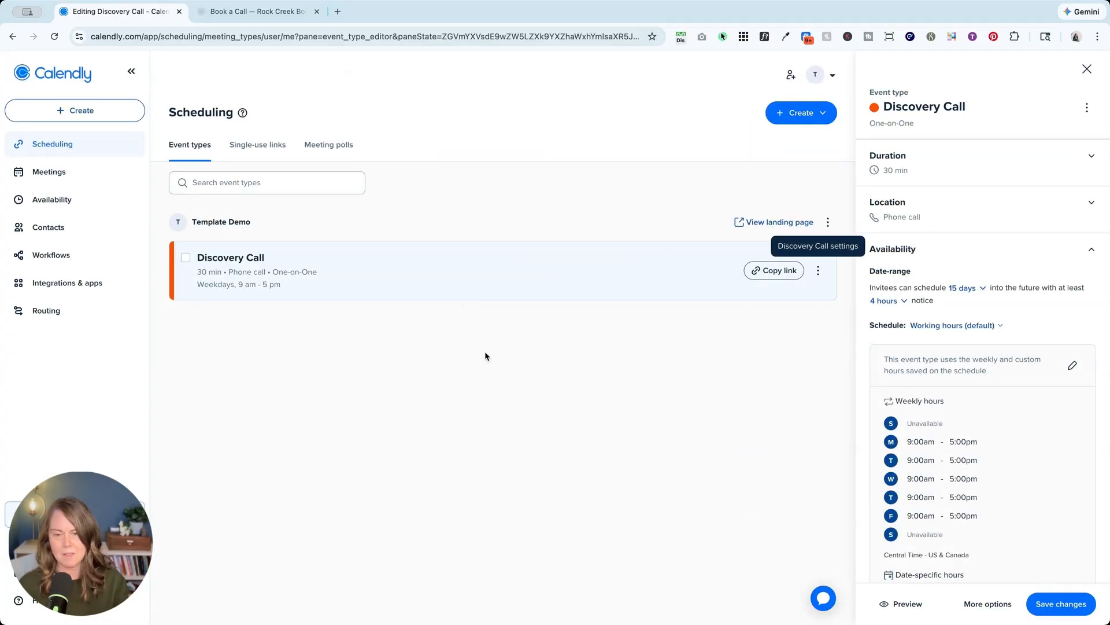
click(797, 121)
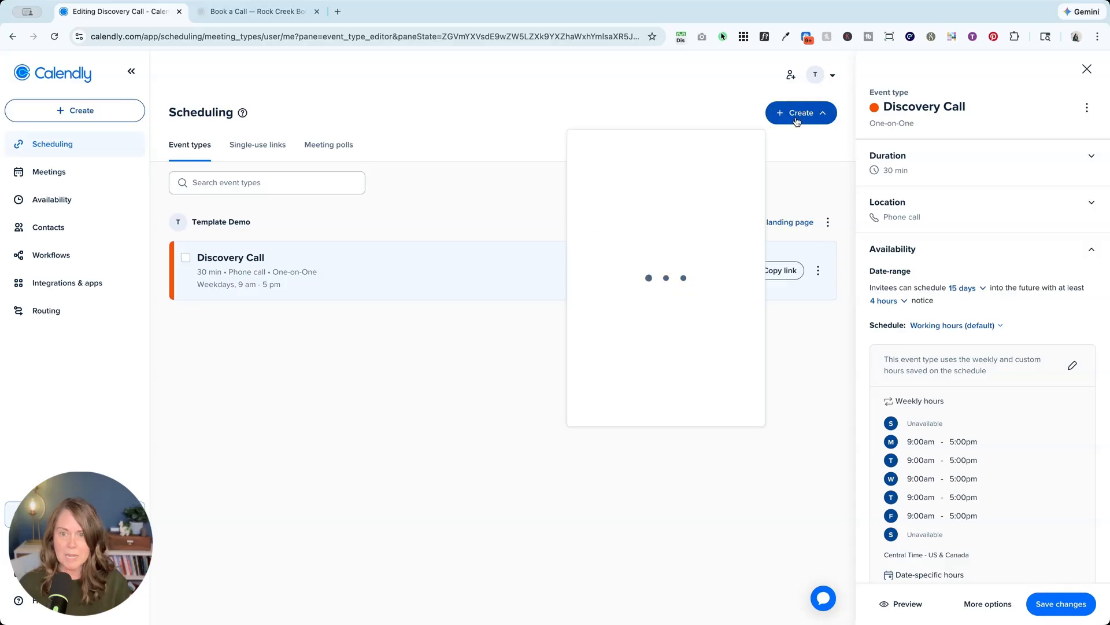
click(612, 177)
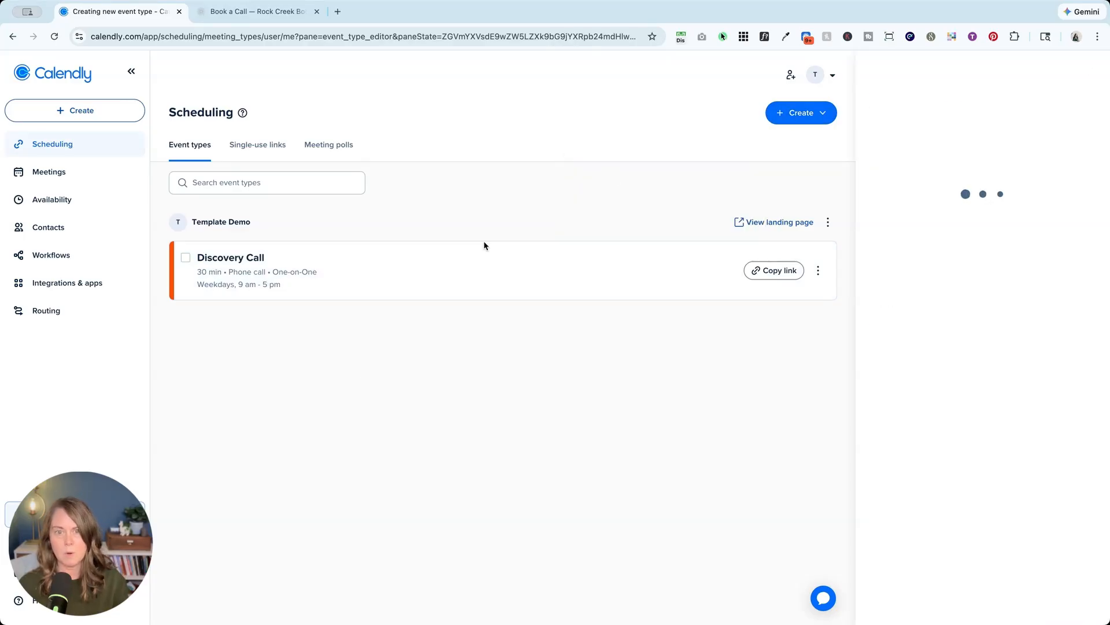